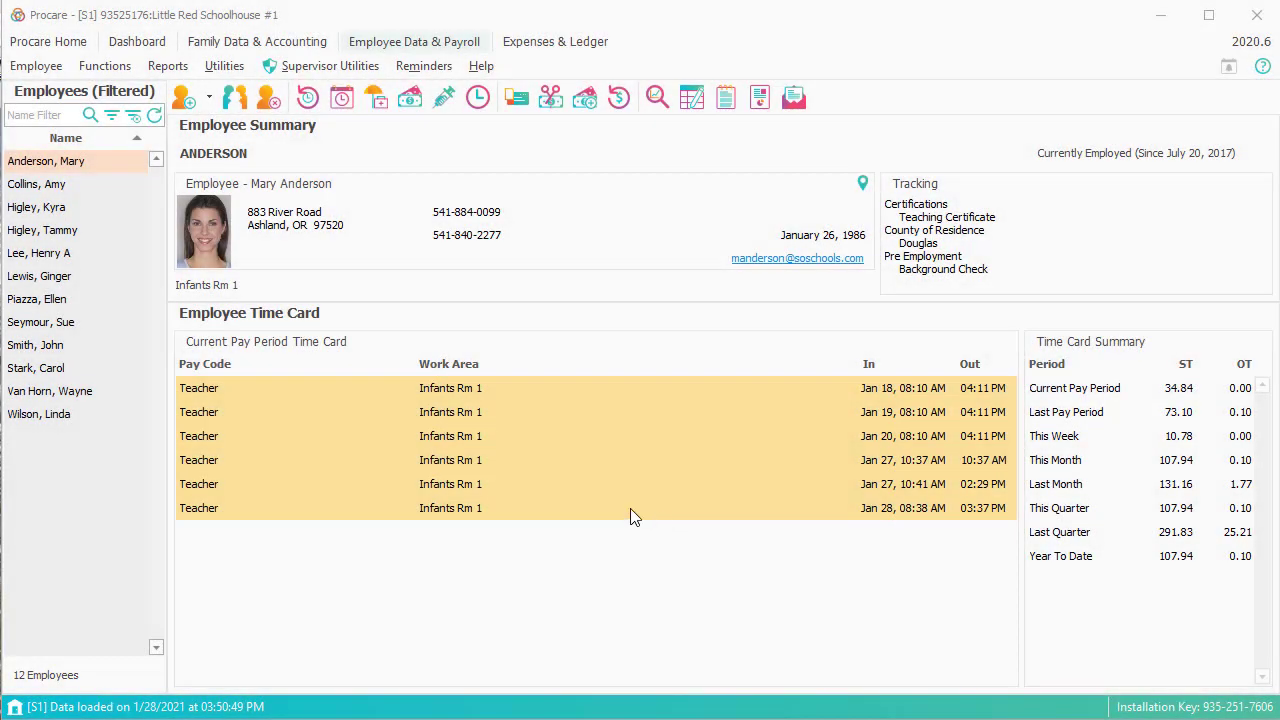
- From Procare Home, open Configuration > System > Locations & Users > Regions & Schools
{"action": "left_click", "coordinate": [50, 42]}
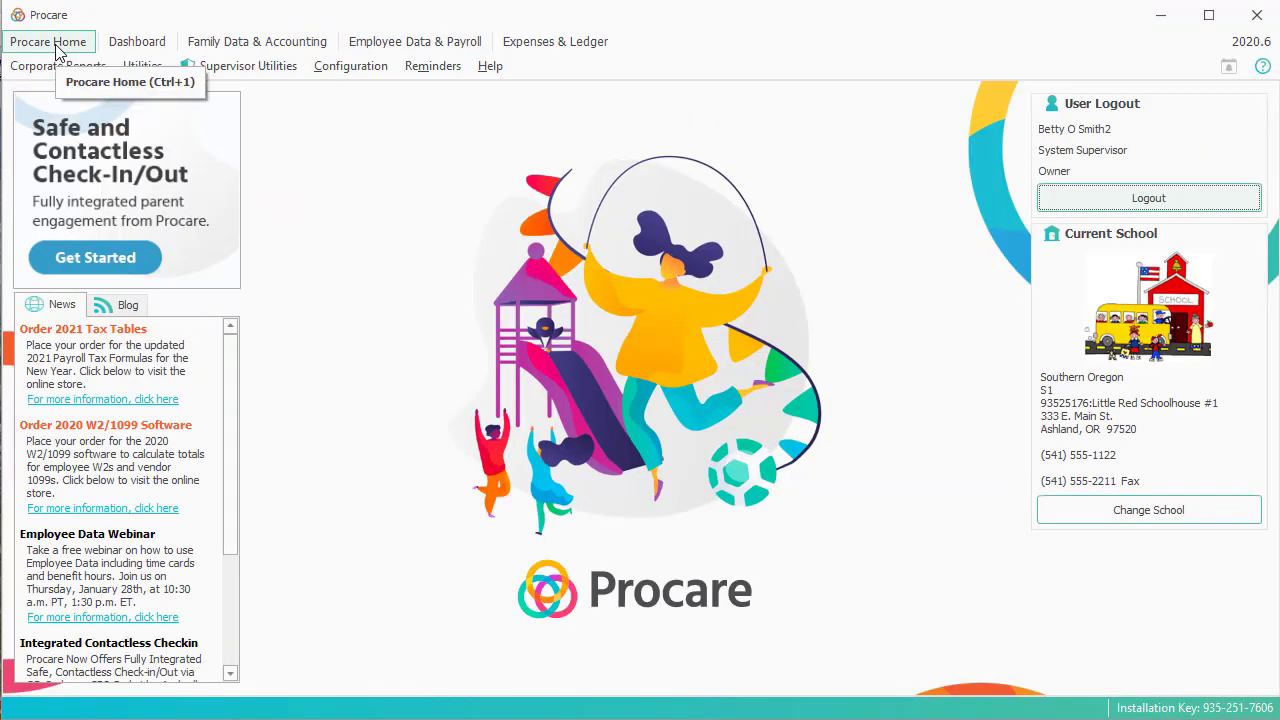
{"action": "left_click", "coordinate": [350, 66]}
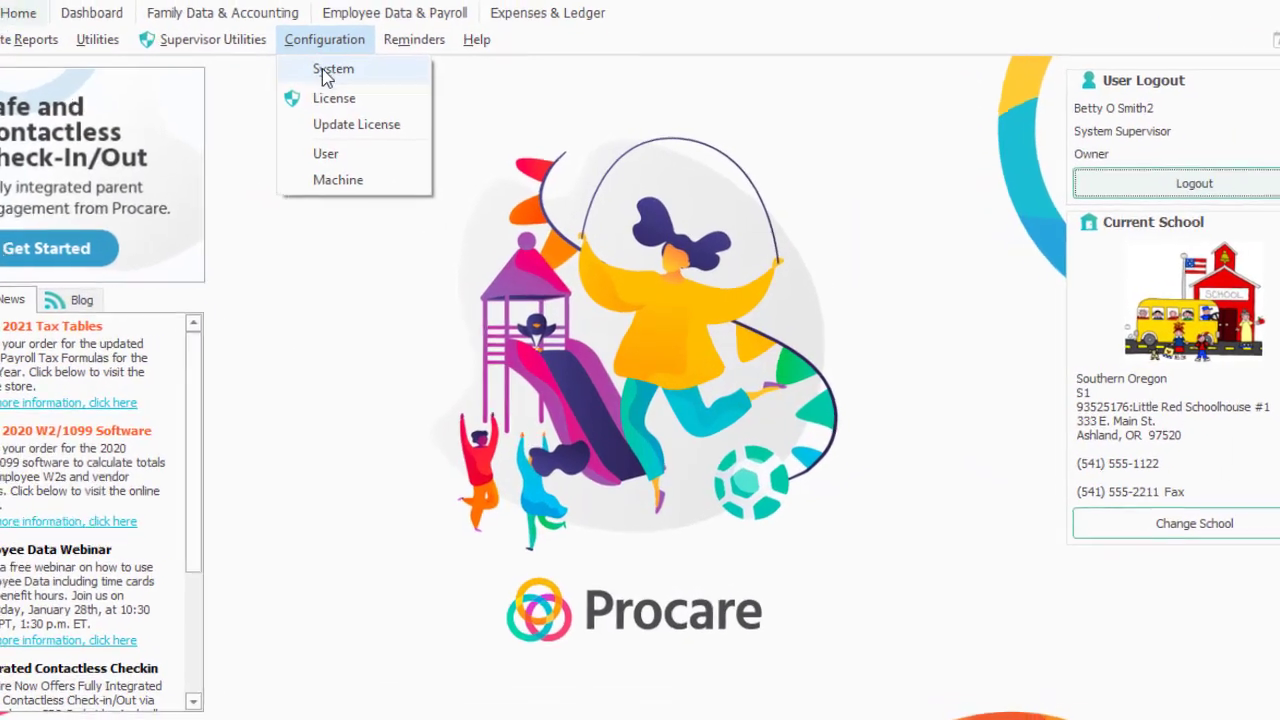
{"action": "left_click", "coordinate": [330, 70]}
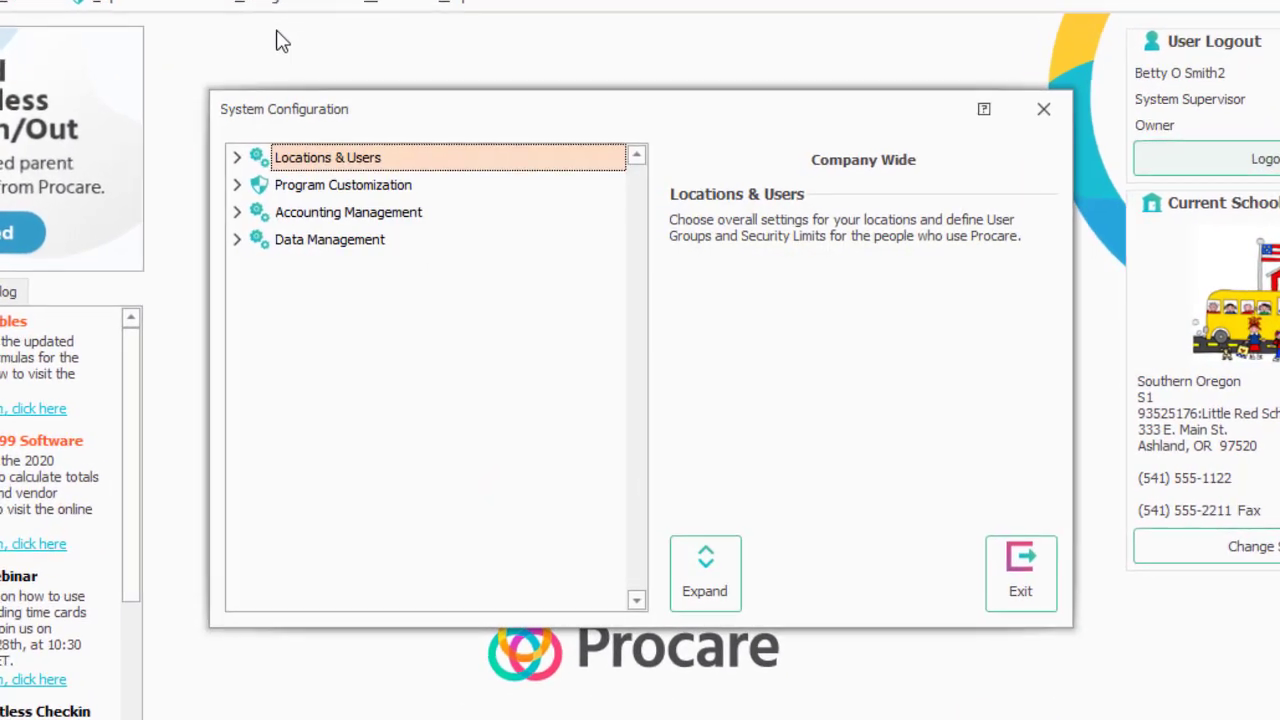
{"action": "left_click", "coordinate": [236, 160]}
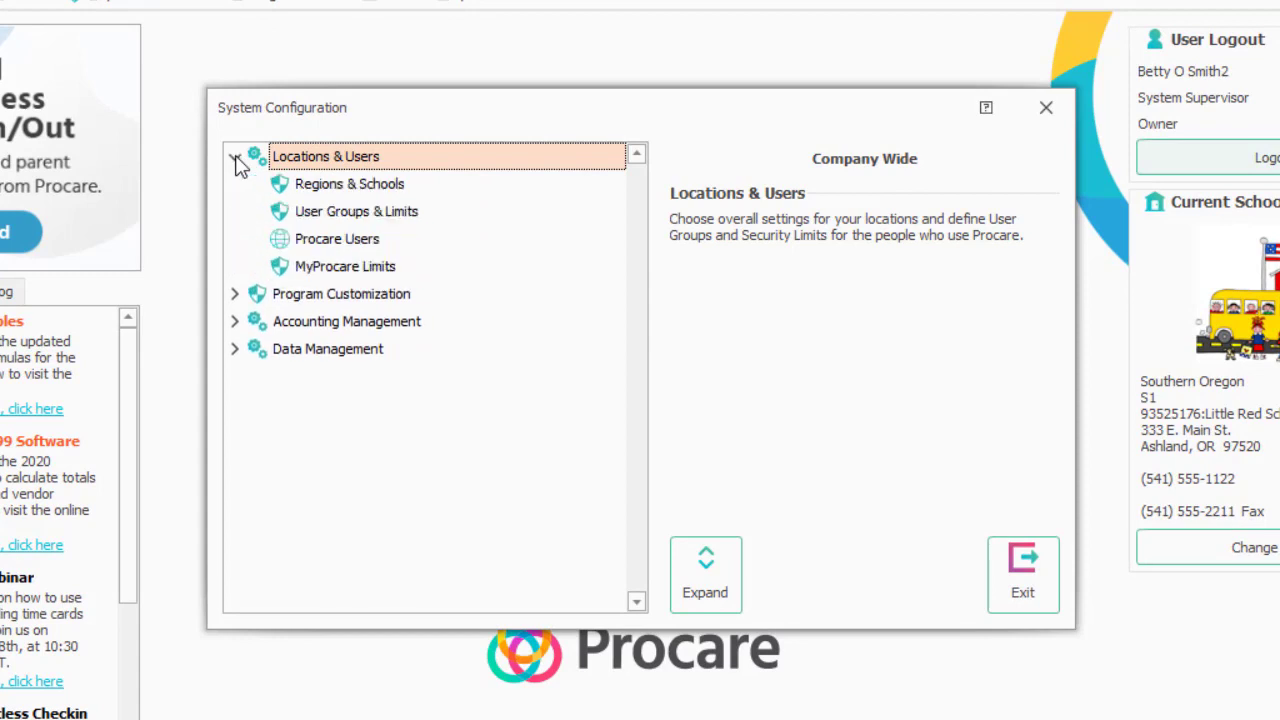
{"action": "double_click", "coordinate": [337, 183]}
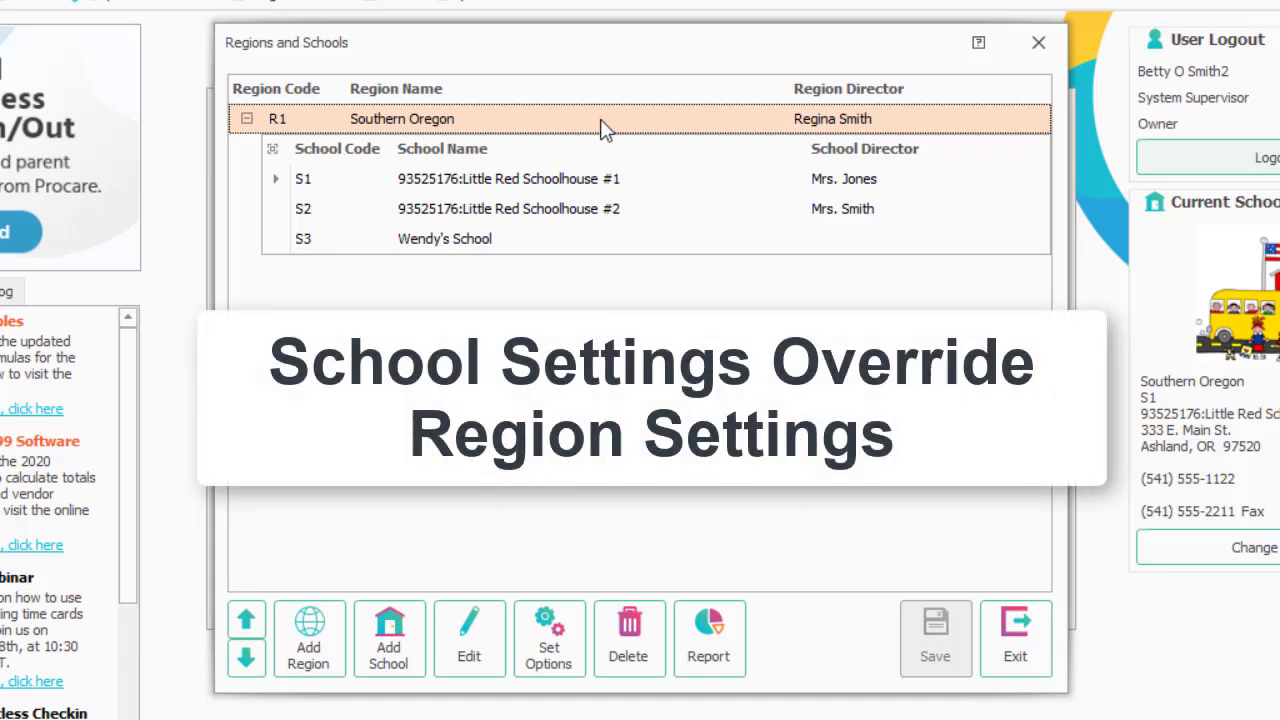
- Open Southern Oregon's Employee Data options, keeping Monday as pay week start and Easy scheduling
{"action": "left_click", "coordinate": [547, 650]}
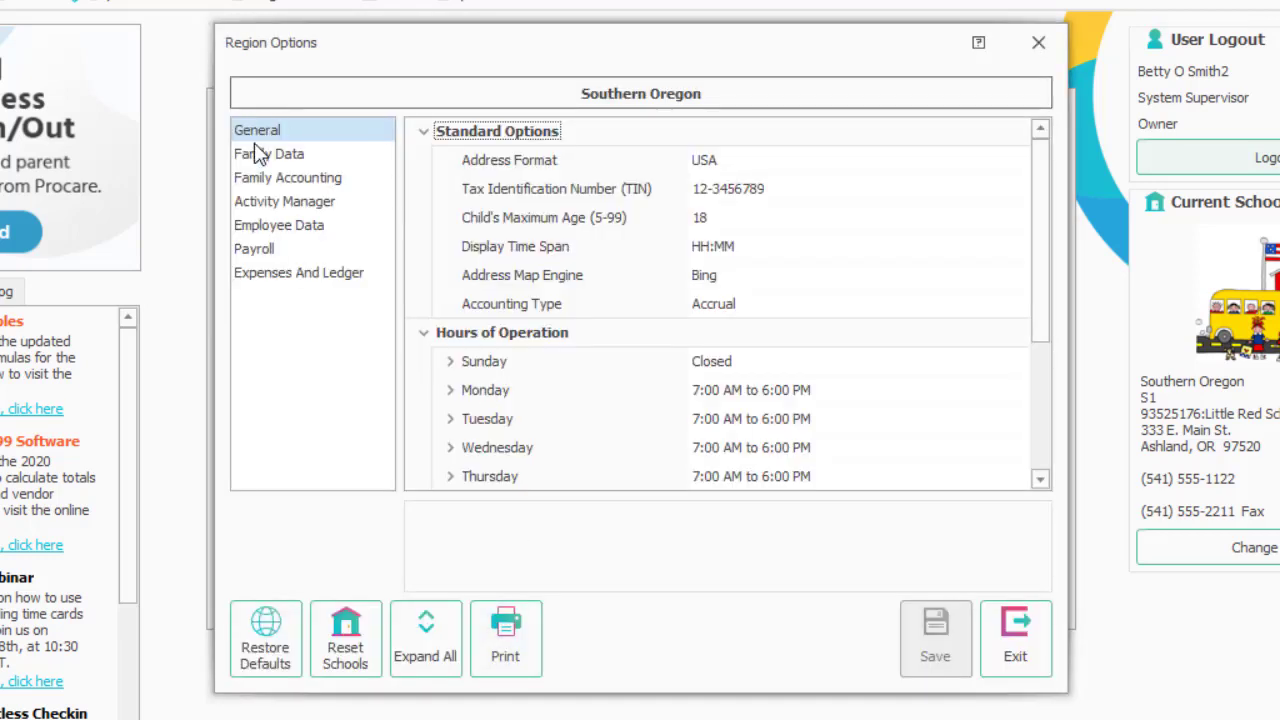
{"action": "left_click", "coordinate": [263, 228]}
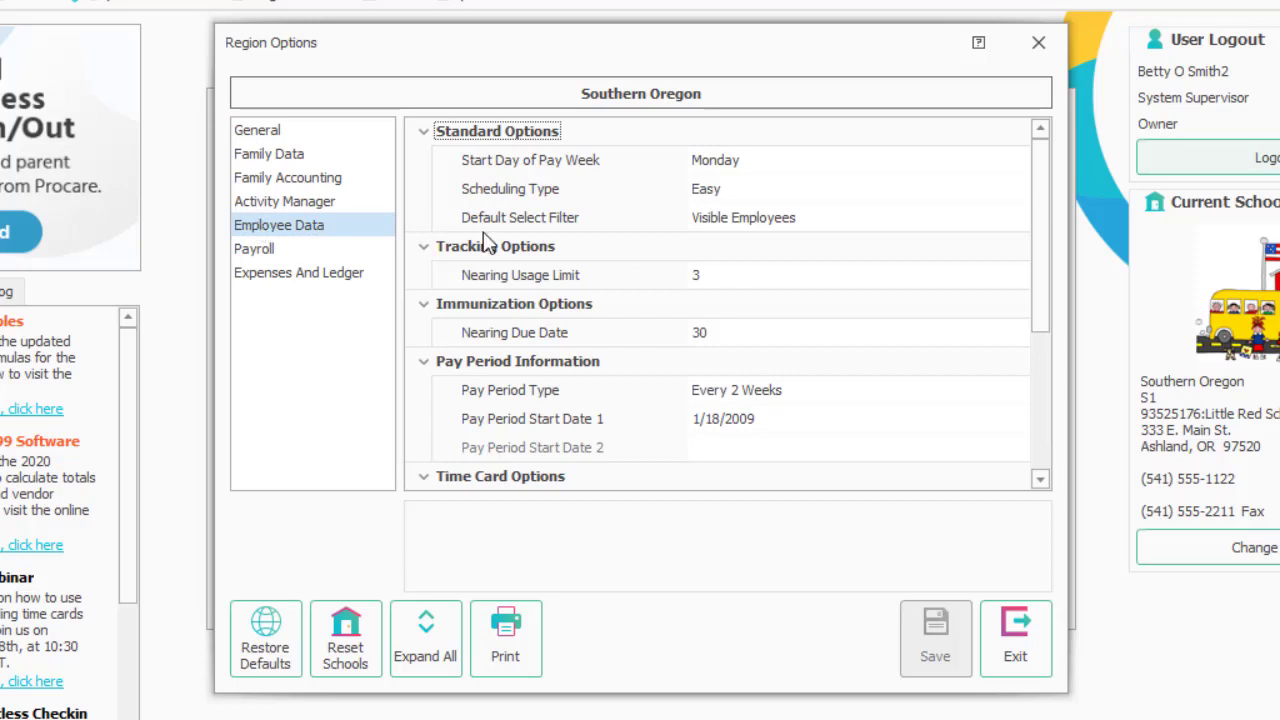
{"action": "left_click", "coordinate": [745, 163]}
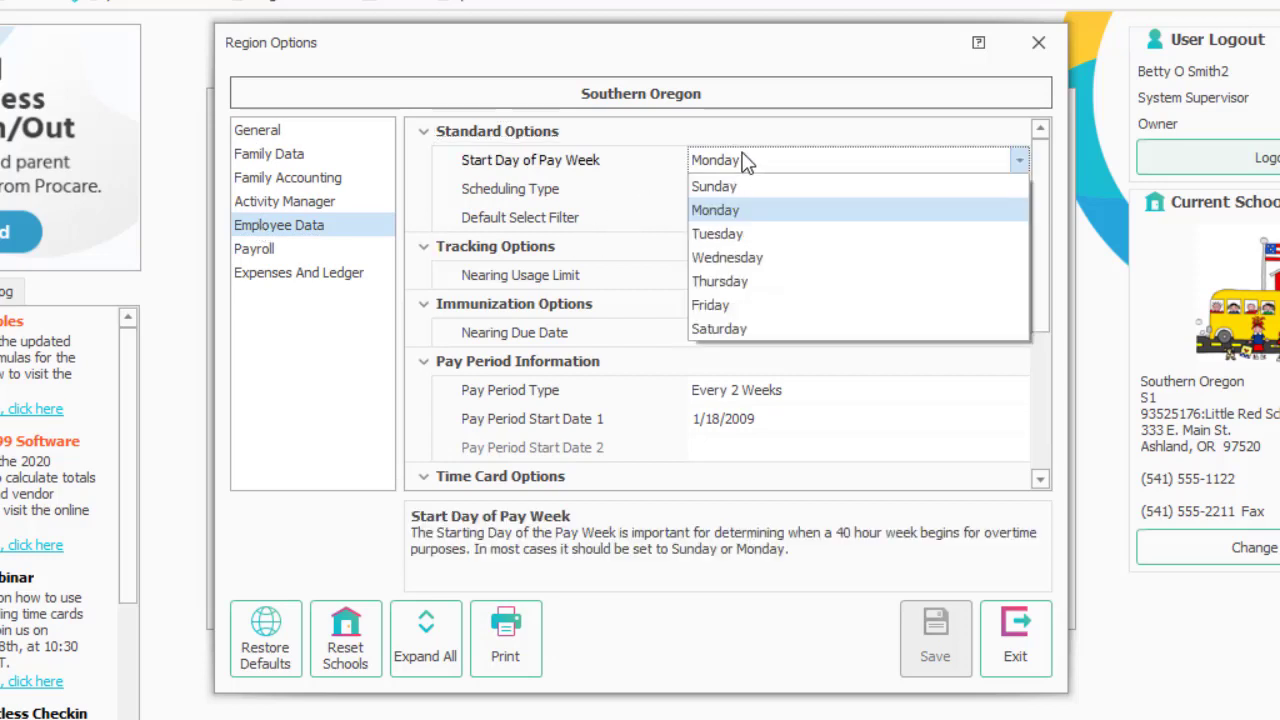
{"action": "left_click", "coordinate": [816, 218]}
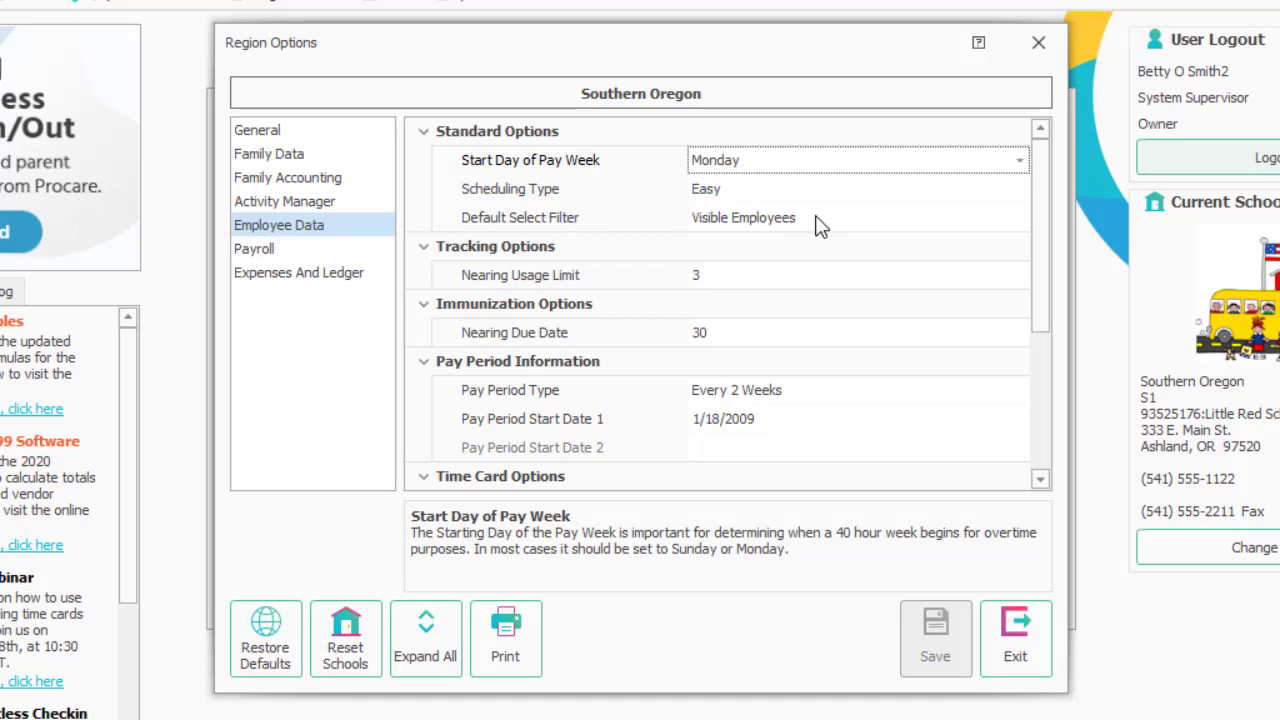
{"action": "left_click", "coordinate": [773, 188]}
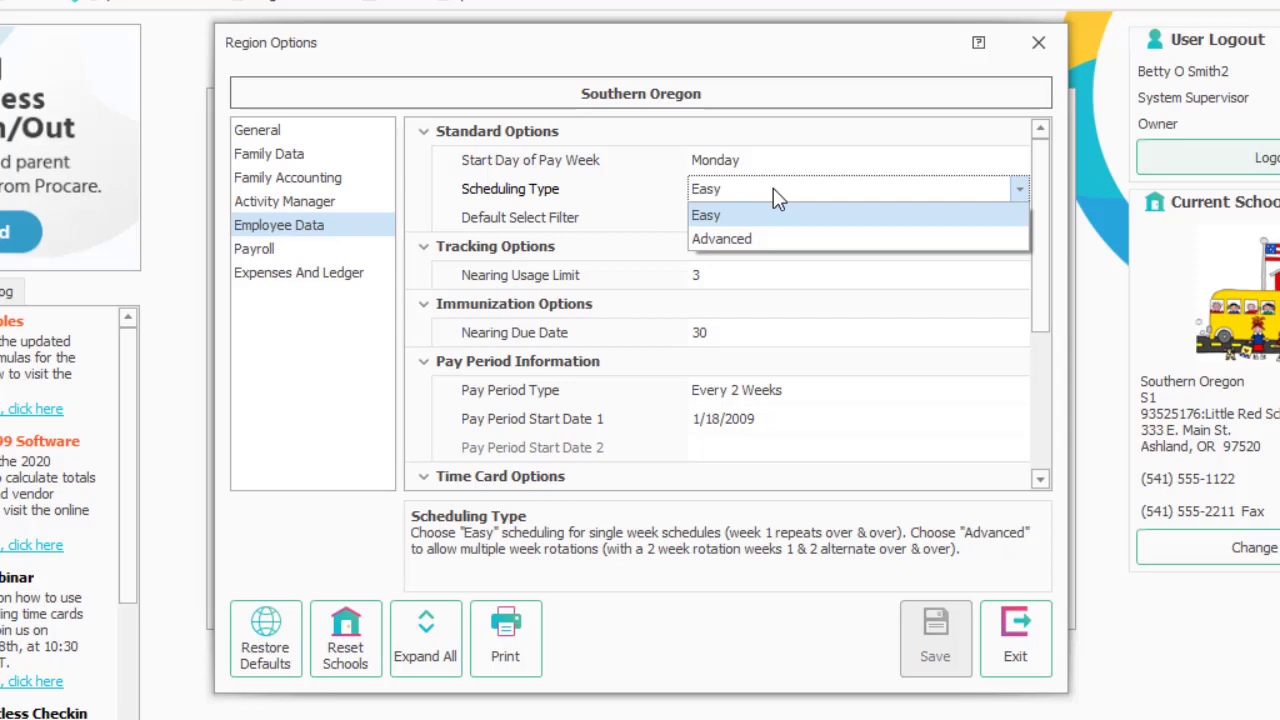
{"action": "left_click", "coordinate": [773, 188]}
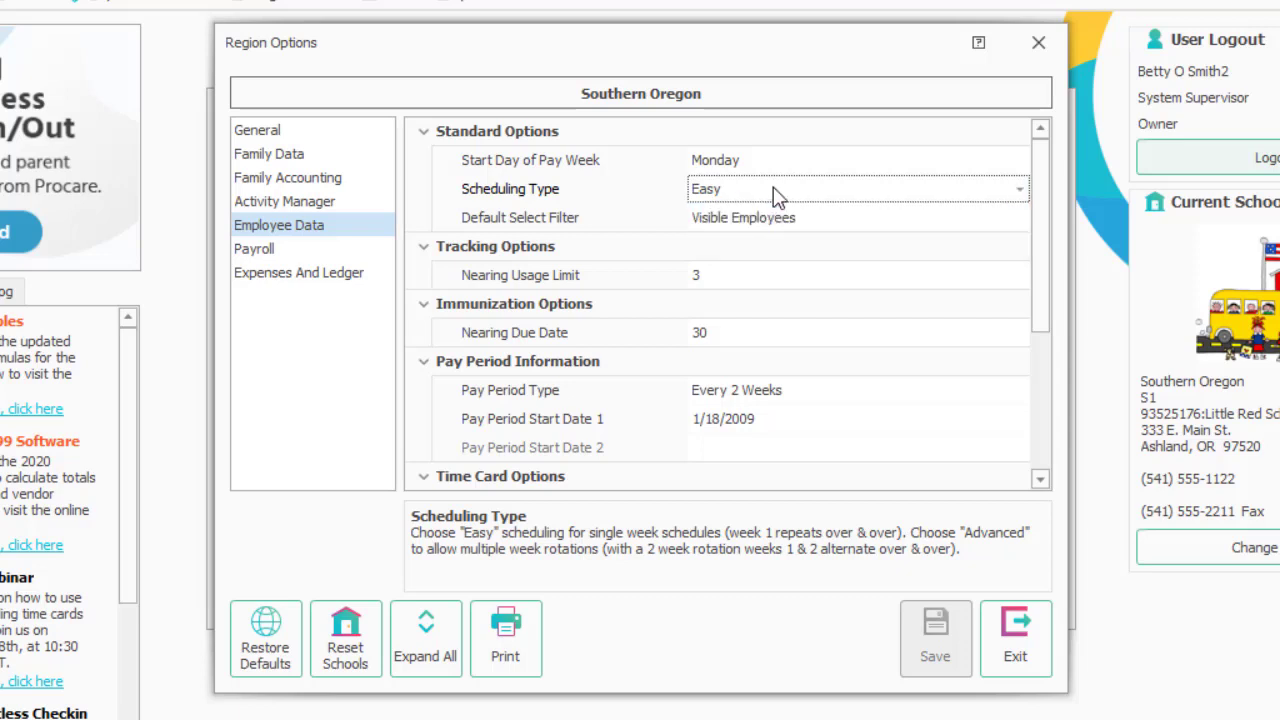
- Set Pay Period Start Date 1 to 1/4/2009, save, and review the two-week pay periods
{"action": "left_click", "coordinate": [929, 419]}
{"action": "left_click", "coordinate": [929, 419]}
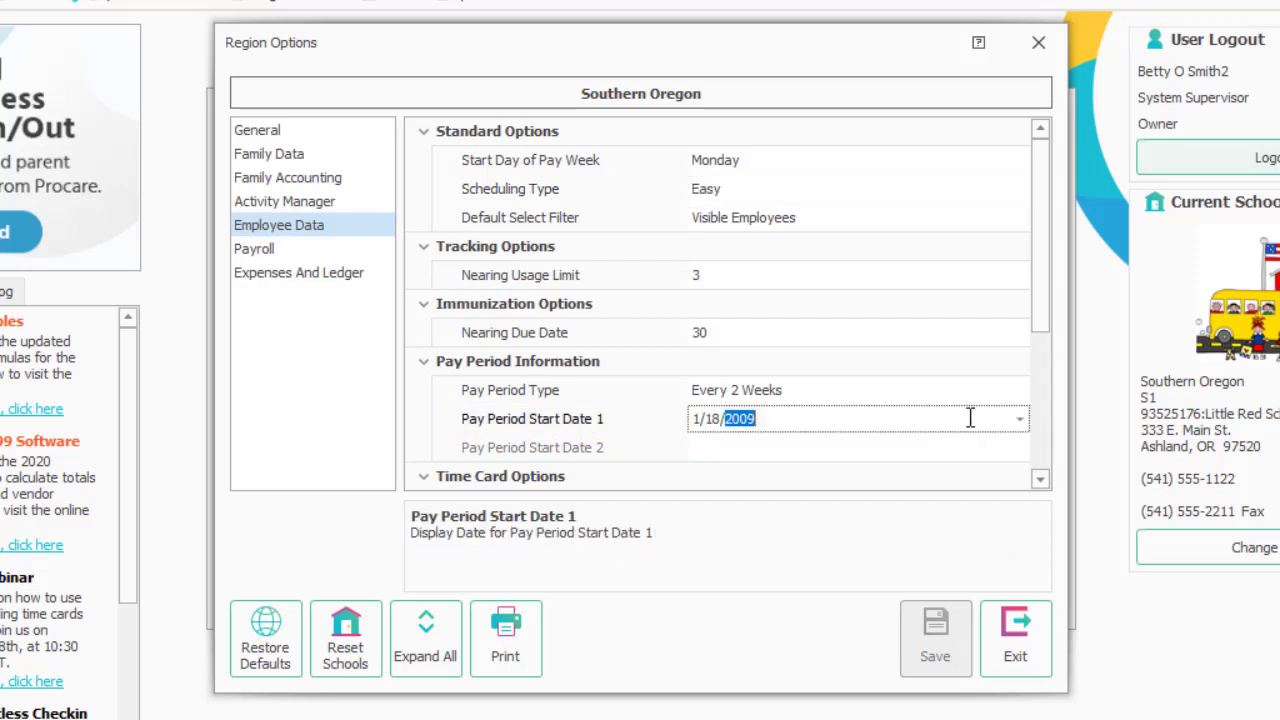
{"action": "left_click", "coordinate": [1019, 420]}
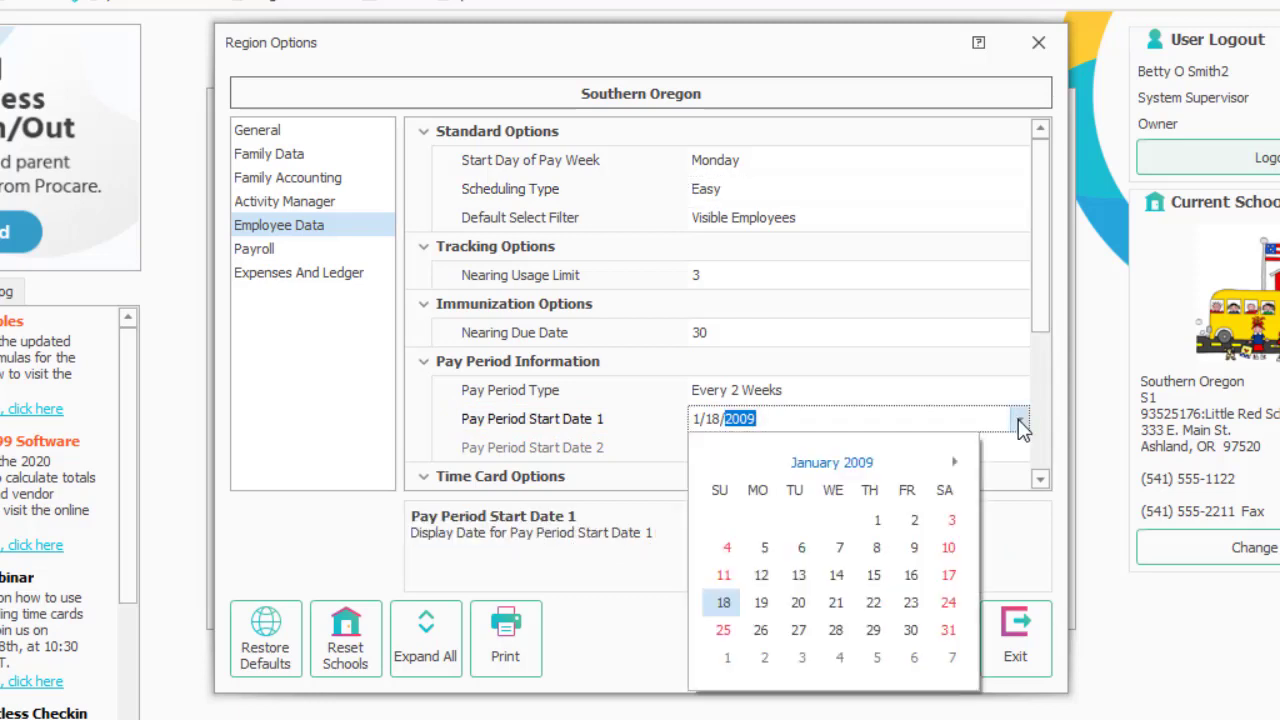
{"action": "left_click", "coordinate": [730, 548]}
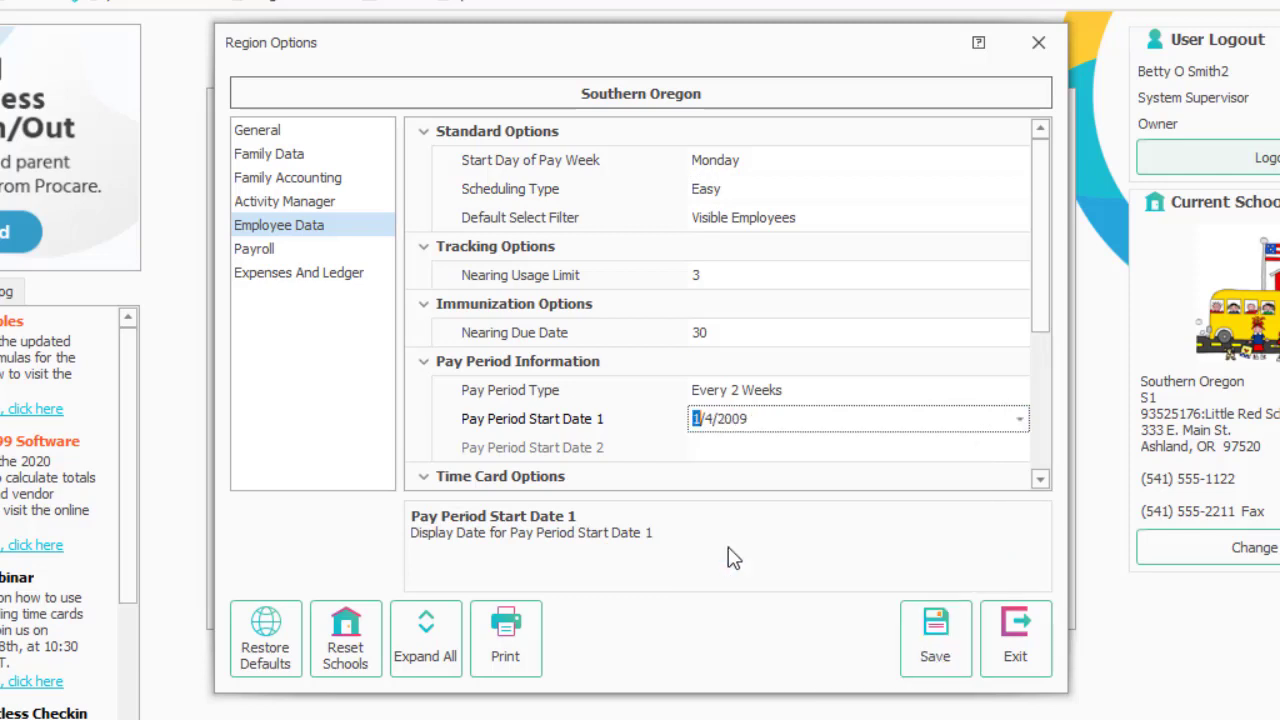
{"action": "left_click", "coordinate": [944, 630]}
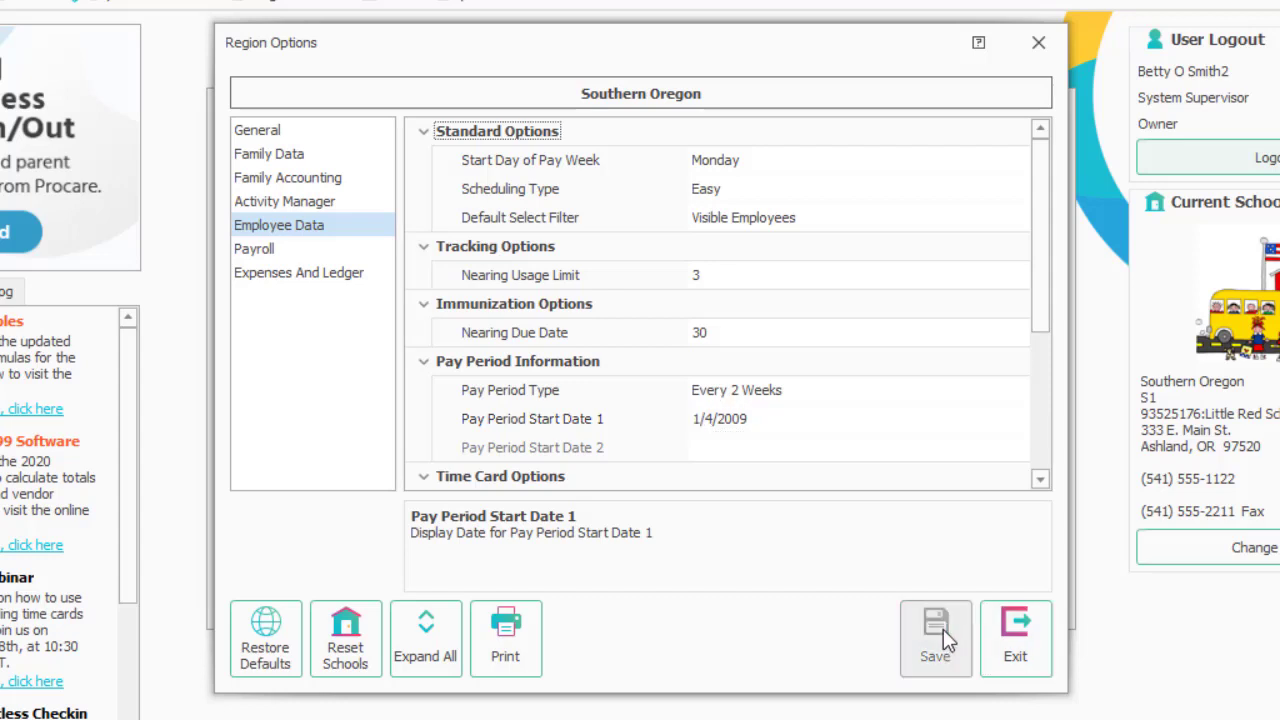
{"action": "left_click", "coordinate": [540, 390]}
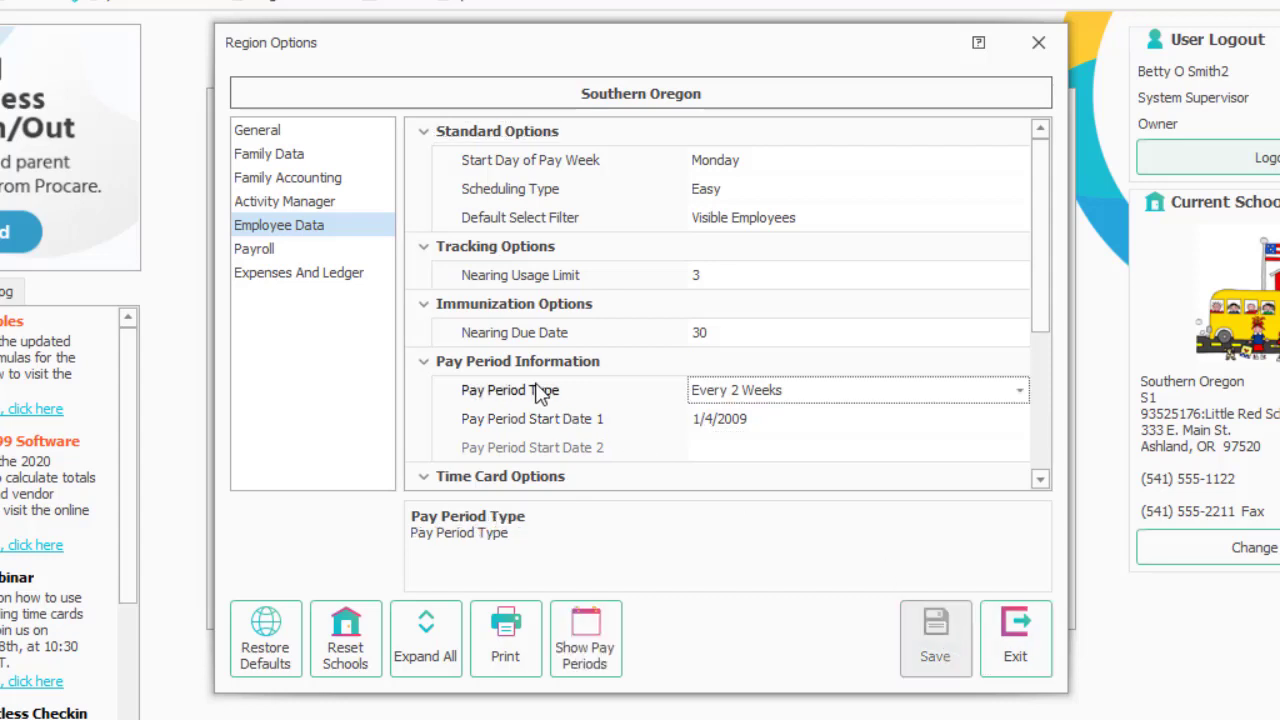
{"action": "left_click", "coordinate": [605, 630]}
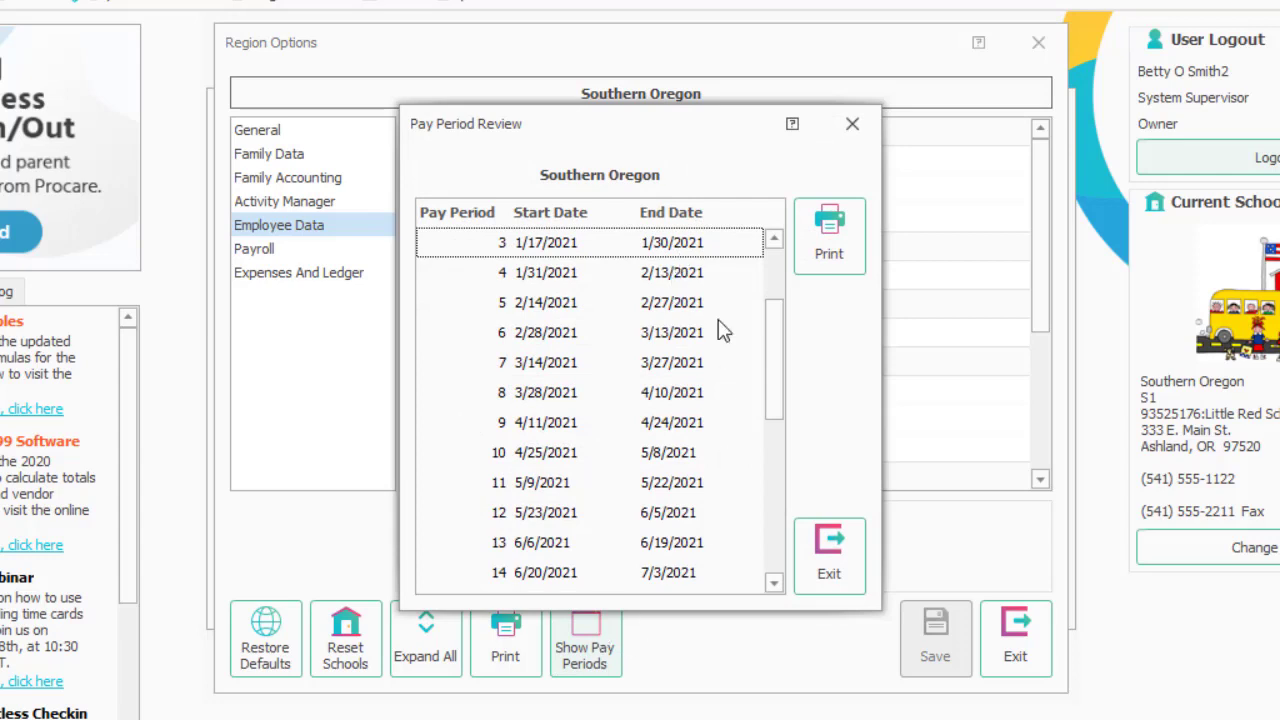
- Change Pay Period Start Date 1 to 1/11/2009, save, and review the shifted pay periods
{"action": "left_click", "coordinate": [842, 572]}
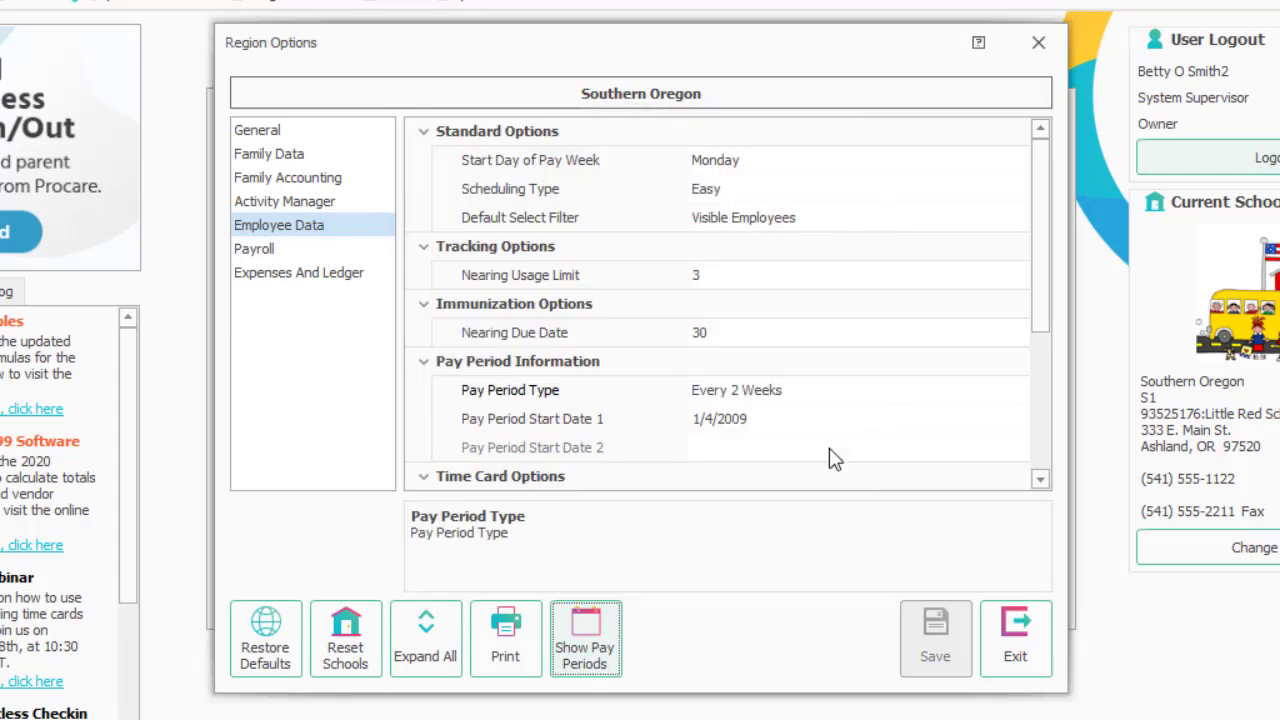
{"action": "left_click", "coordinate": [809, 418]}
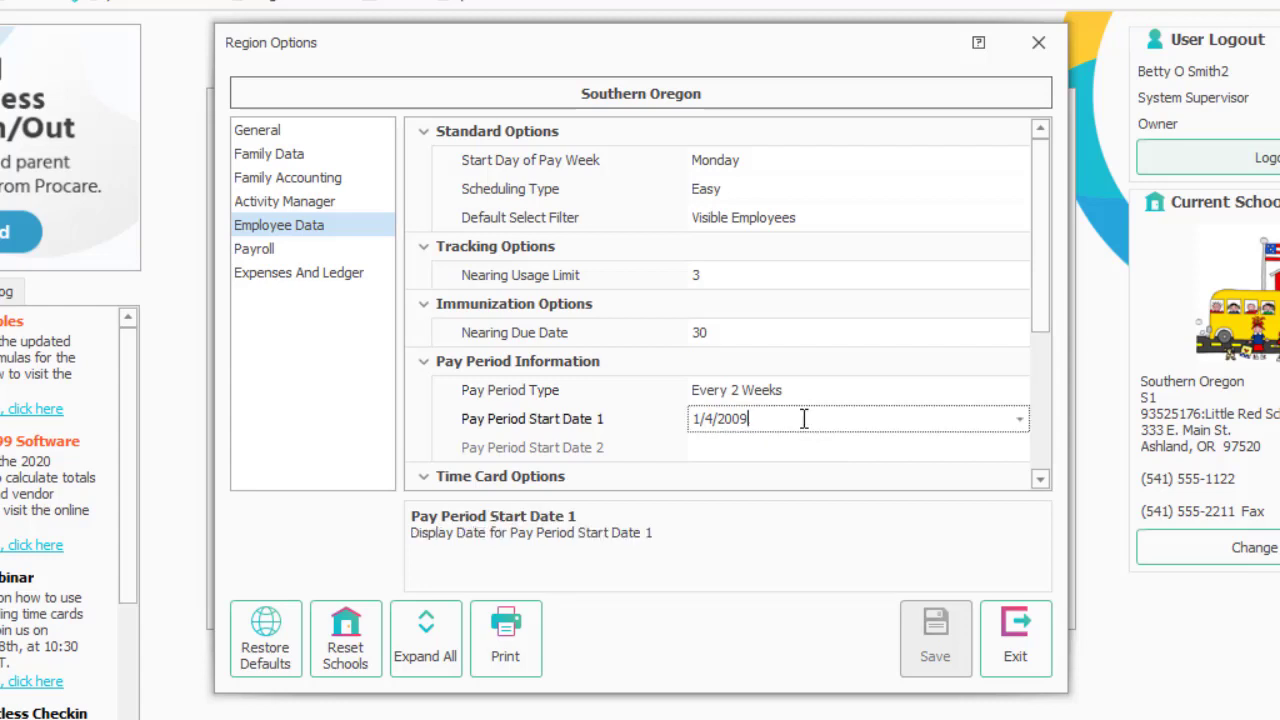
{"action": "left_click", "coordinate": [1020, 420]}
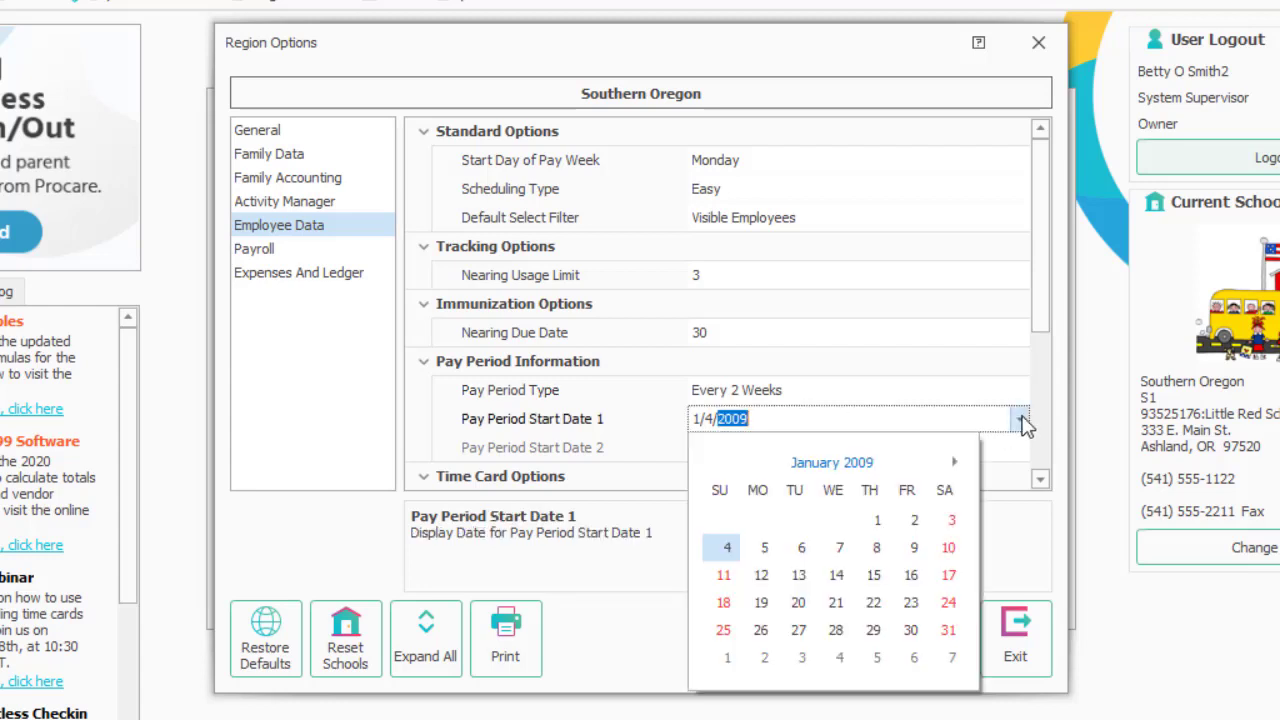
{"action": "left_click", "coordinate": [723, 577]}
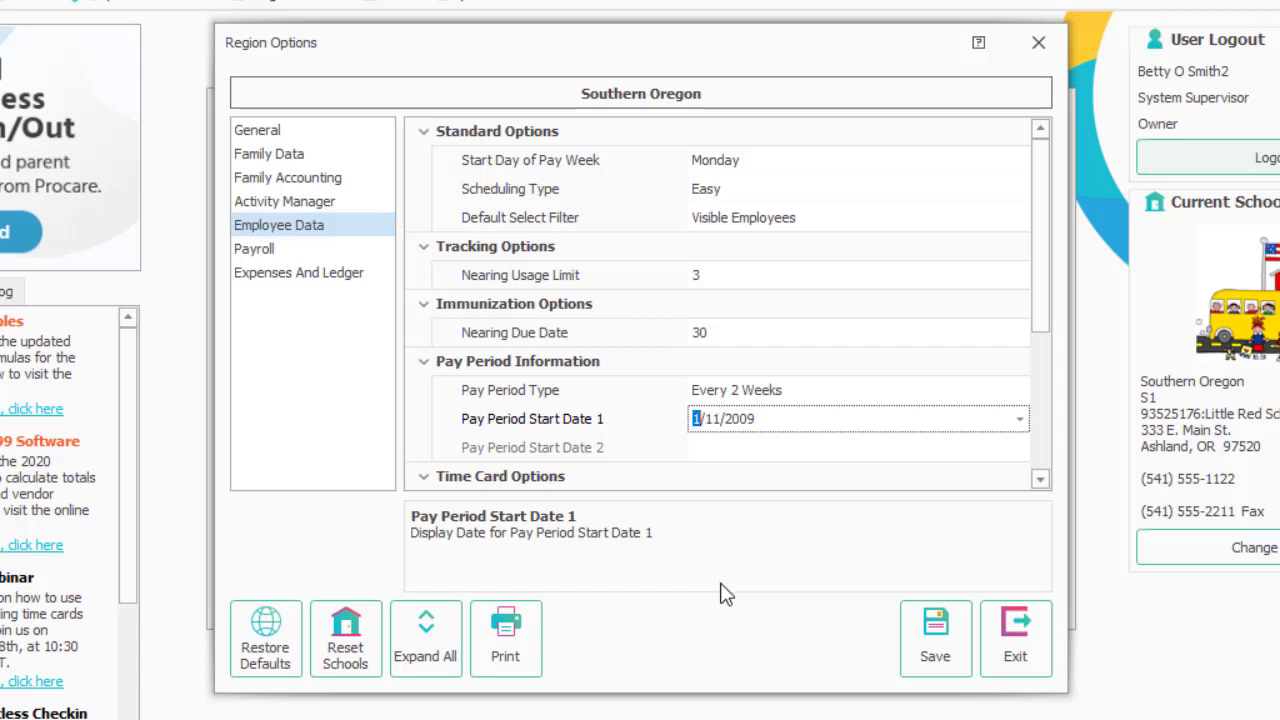
{"action": "left_click", "coordinate": [934, 655]}
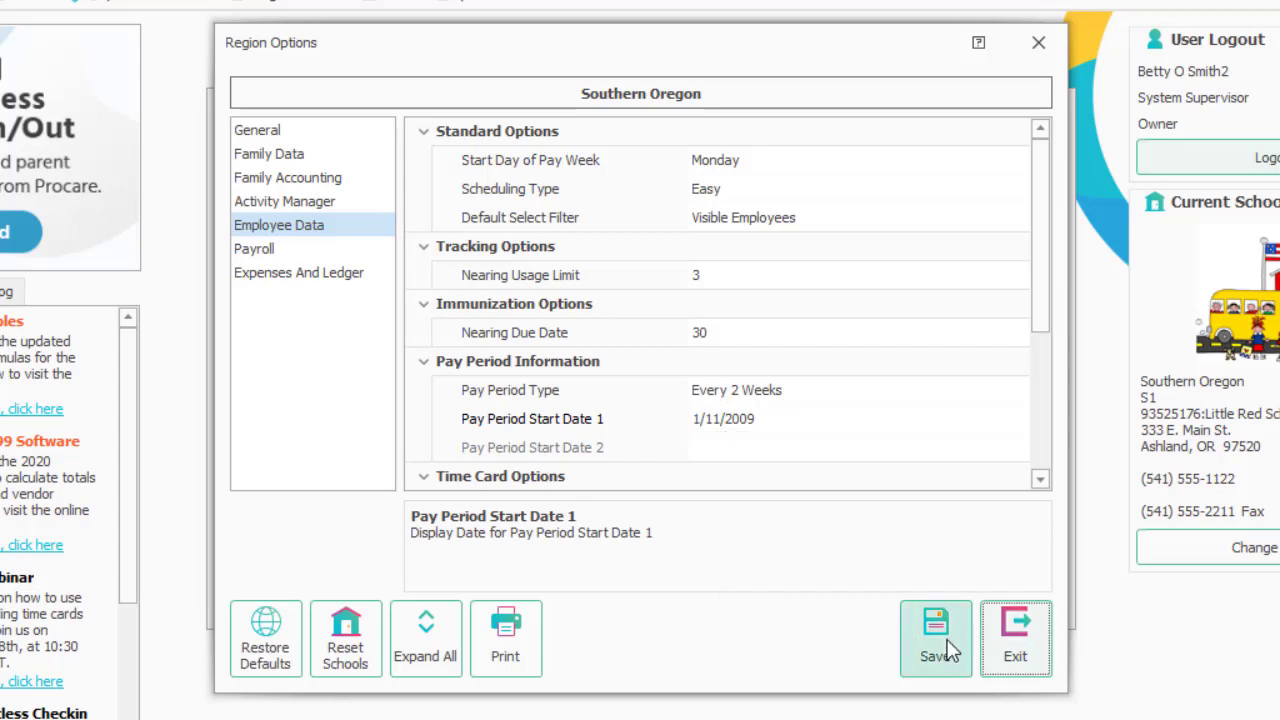
{"action": "left_click", "coordinate": [548, 394]}
{"action": "left_click", "coordinate": [590, 650]}
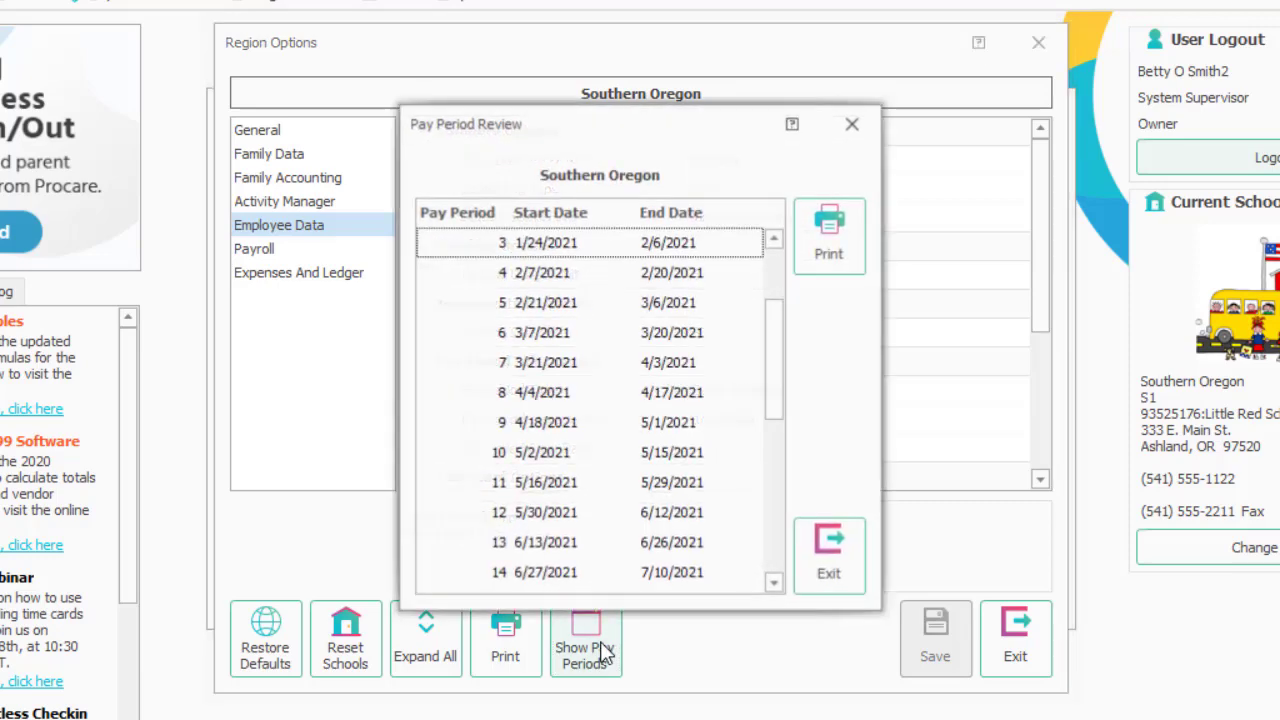
{"action": "left_click", "coordinate": [828, 583]}
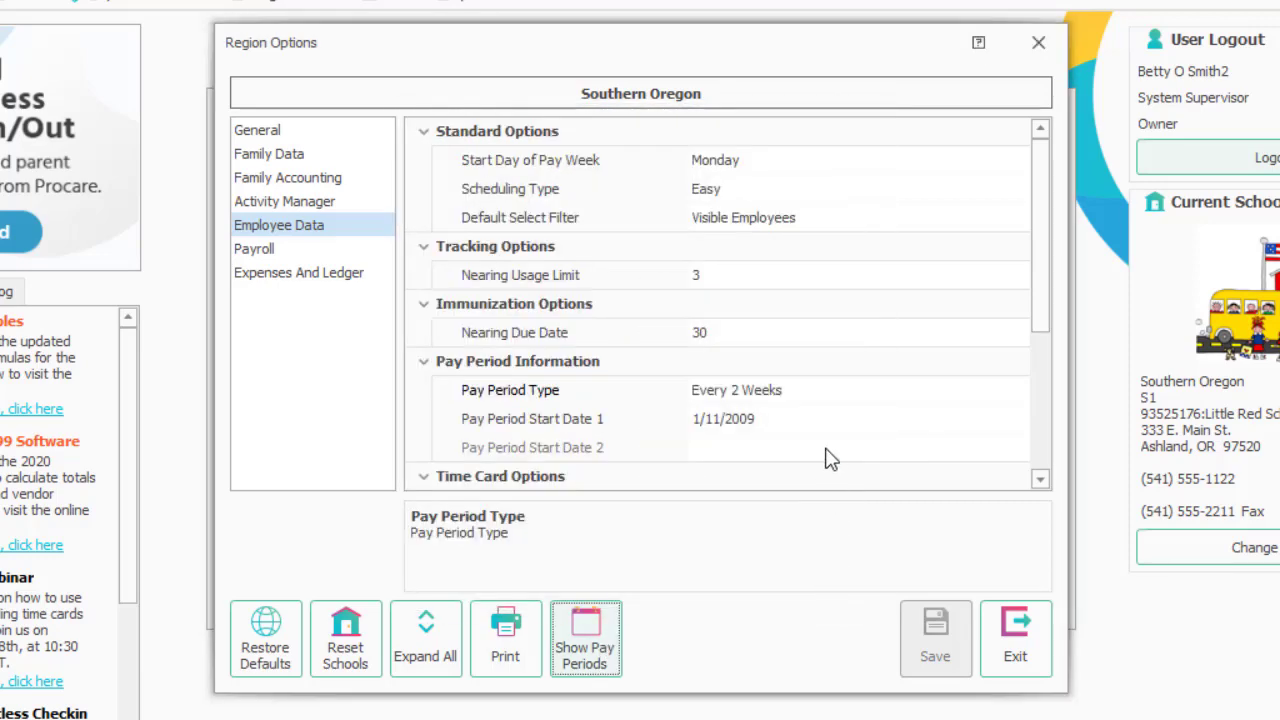
- Switch Southern Oregon's Pay Period Type from Every 2 Weeks to Custom
{"action": "left_click", "coordinate": [814, 398]}
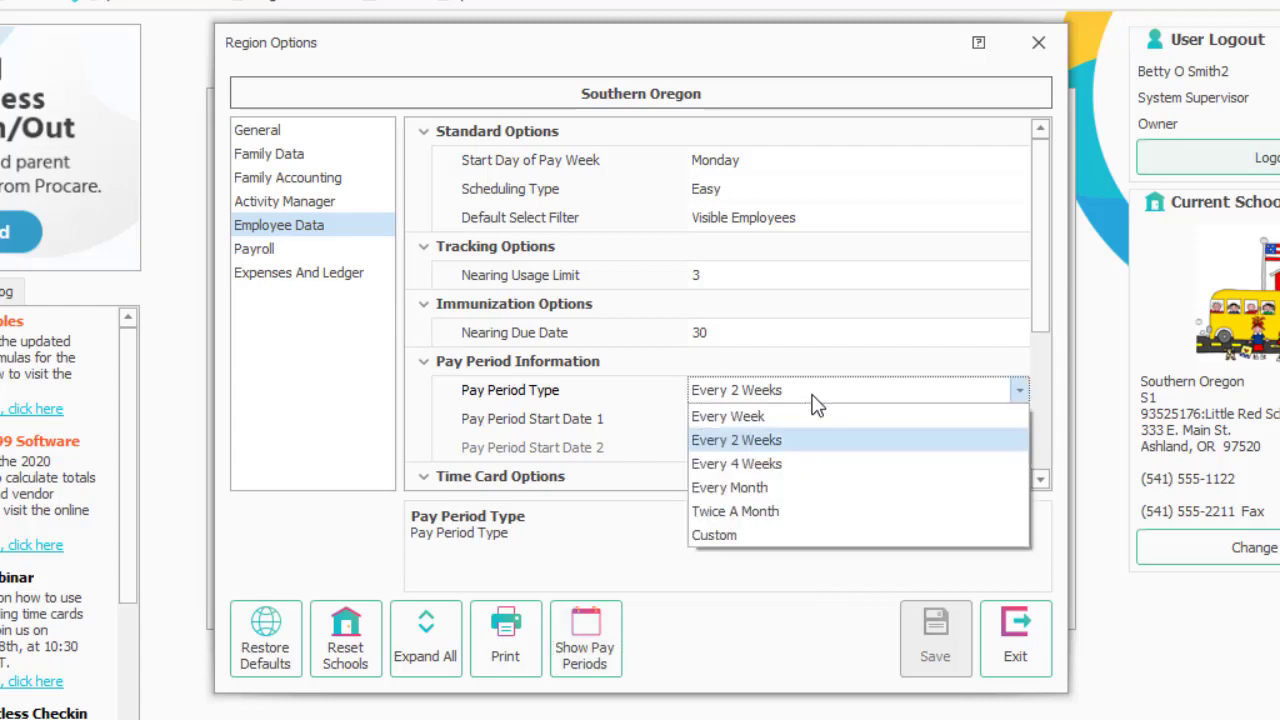
{"action": "left_click", "coordinate": [786, 536]}
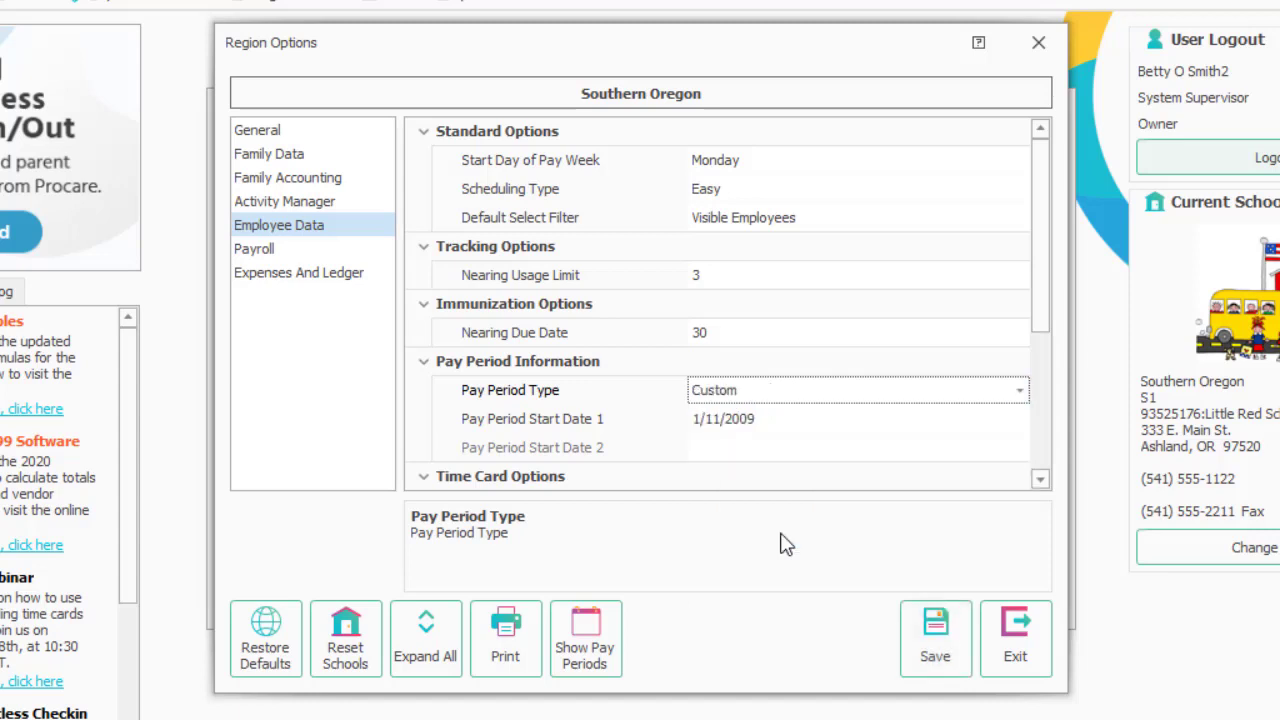
{"action": "left_click", "coordinate": [577, 394]}
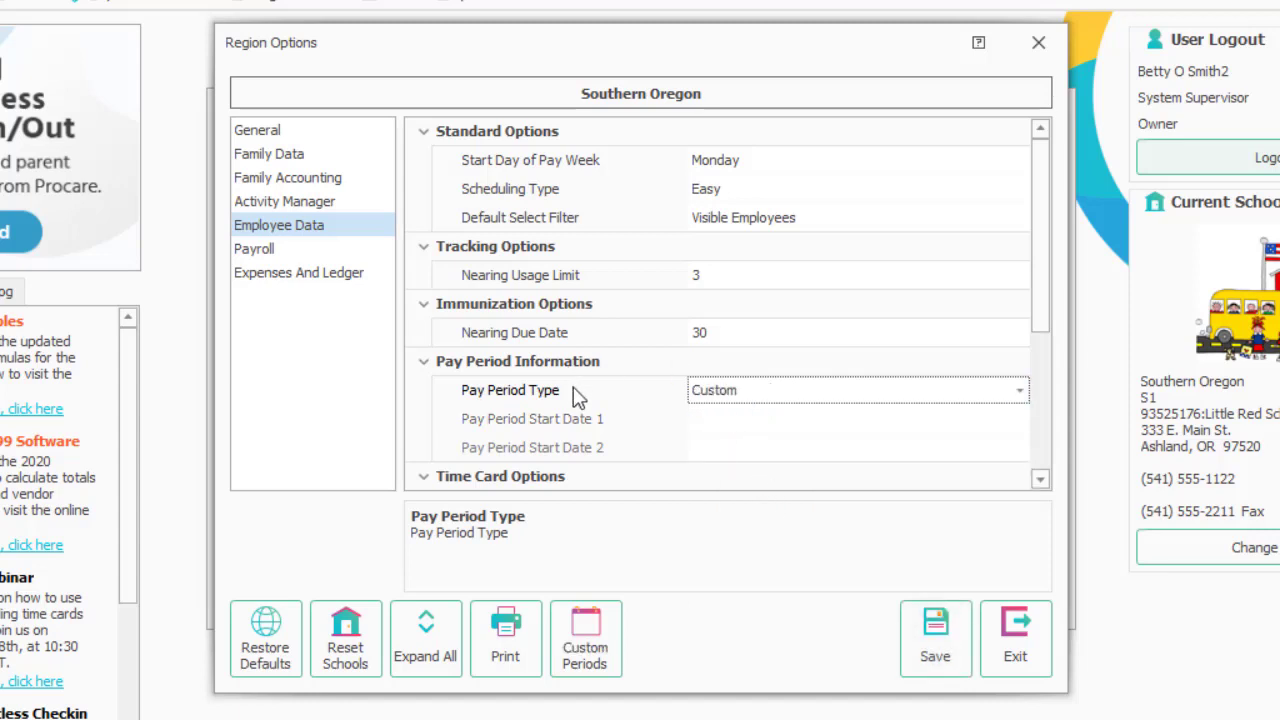
- Try adding a custom pay period start date, then discard the custom dates unsaved
{"action": "left_click", "coordinate": [586, 643]}
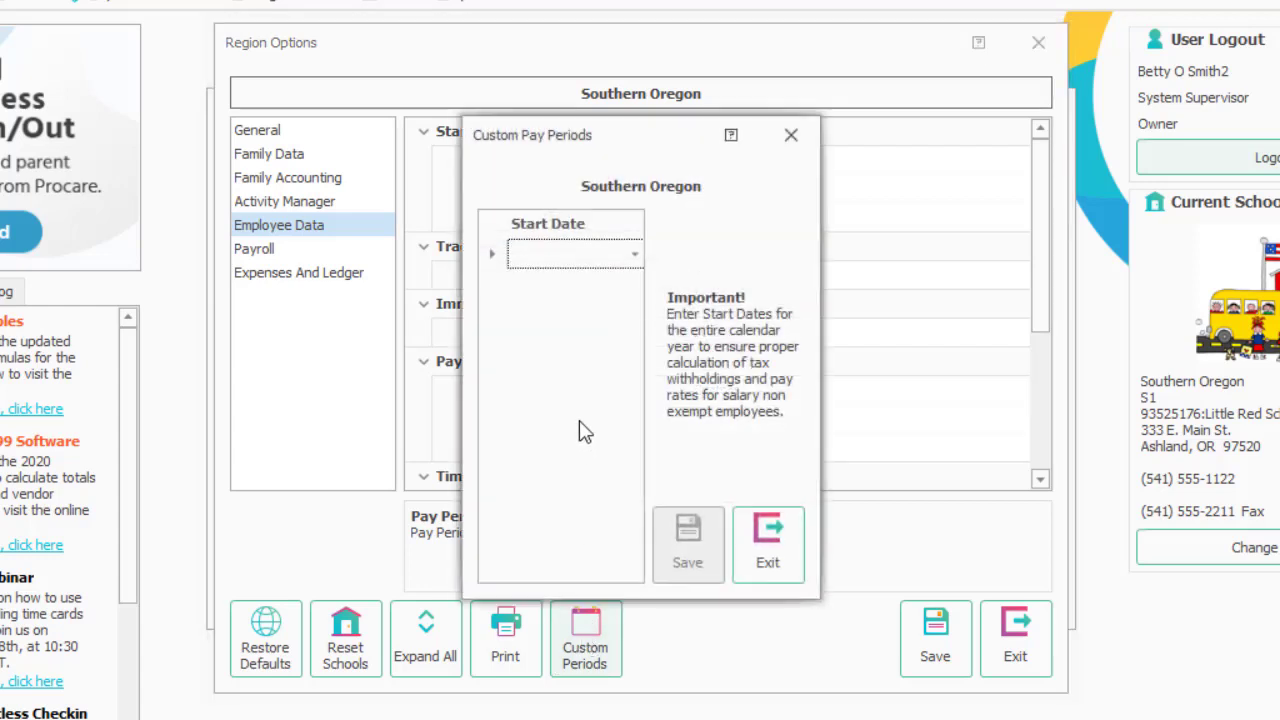
{"action": "left_click", "coordinate": [634, 252]}
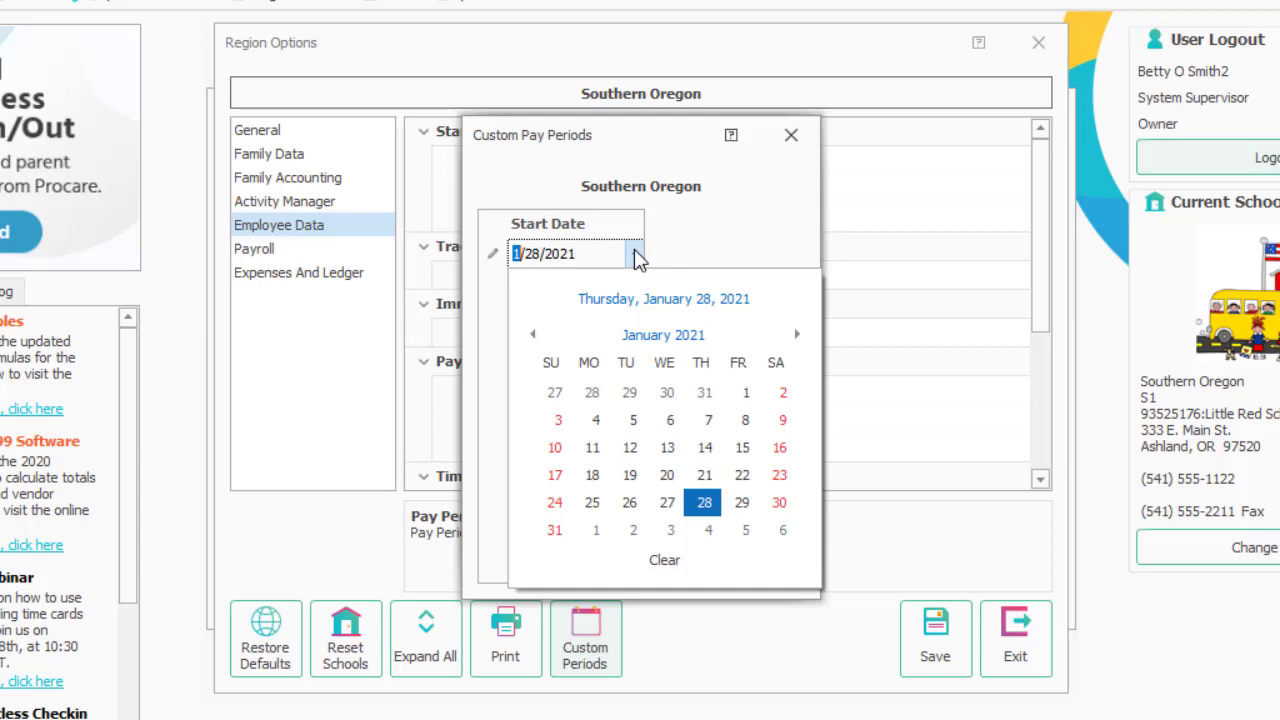
{"action": "left_click", "coordinate": [634, 253]}
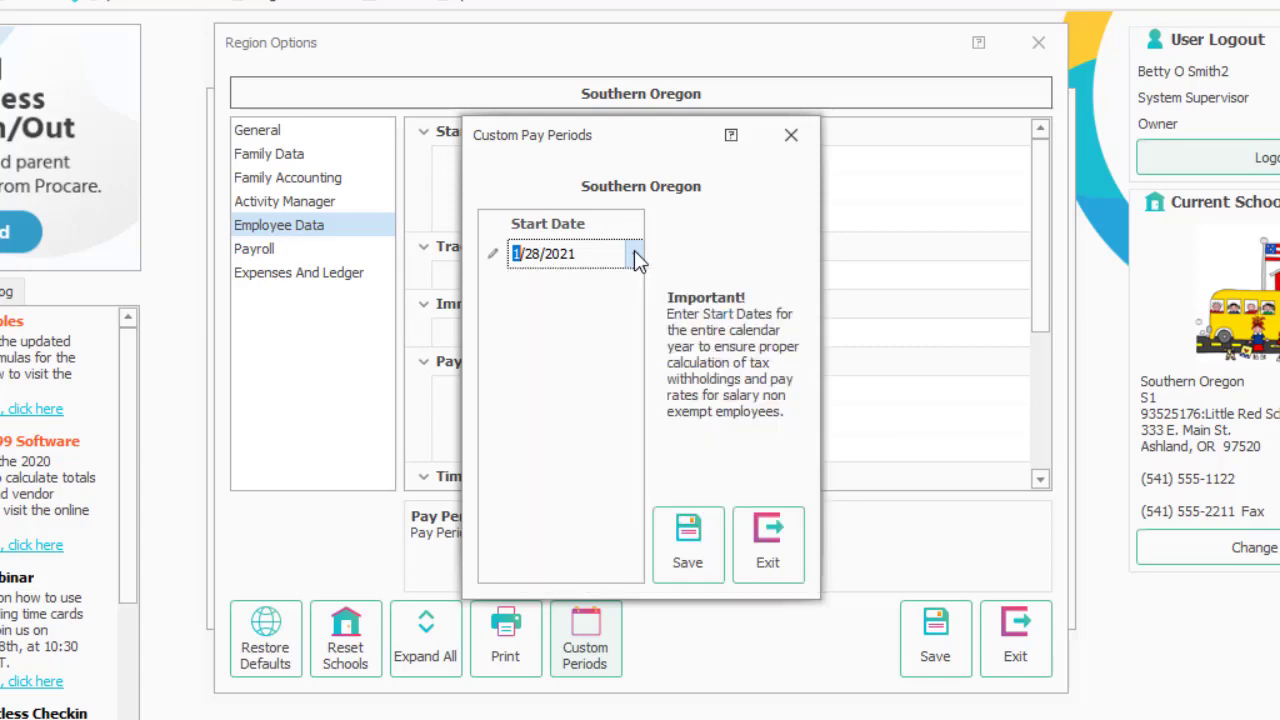
{"action": "key", "text": "BackSpace"}
{"action": "left_click", "coordinate": [767, 556]}
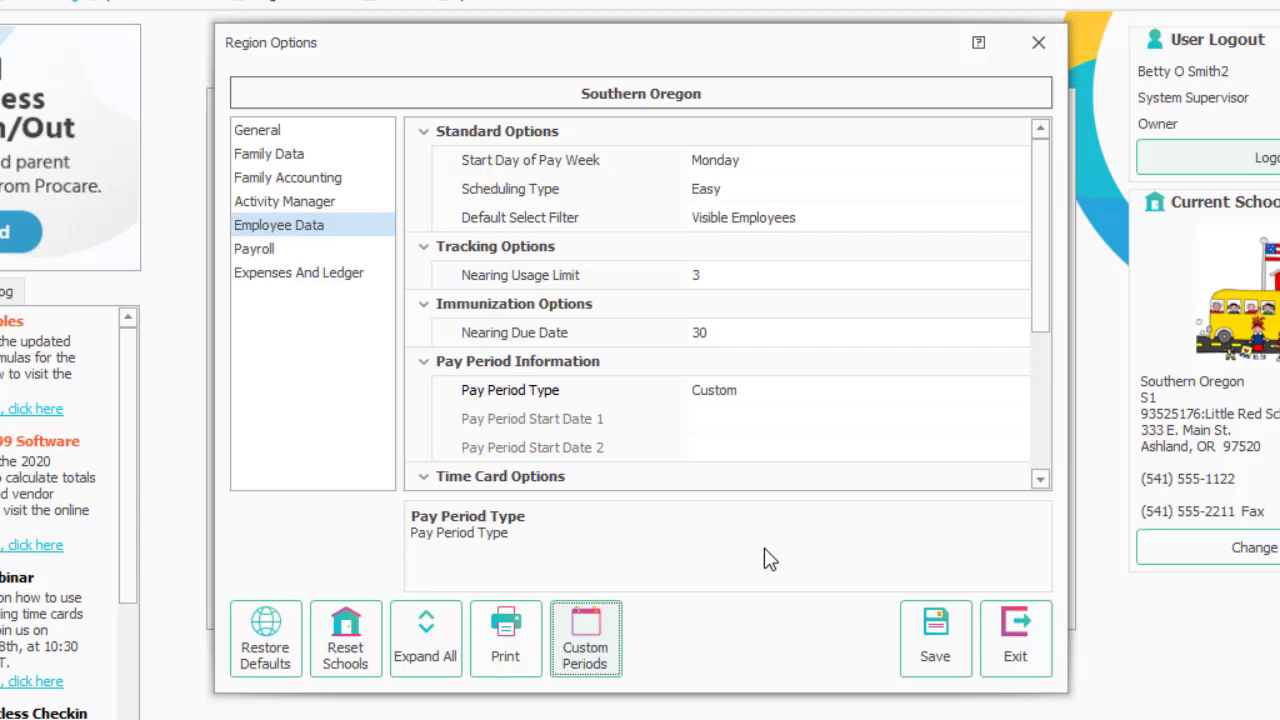
- Set Pay Period Type to Every 2 Weeks with Start Date 1 of 1/18/2009, and save
{"action": "left_click", "coordinate": [768, 400]}
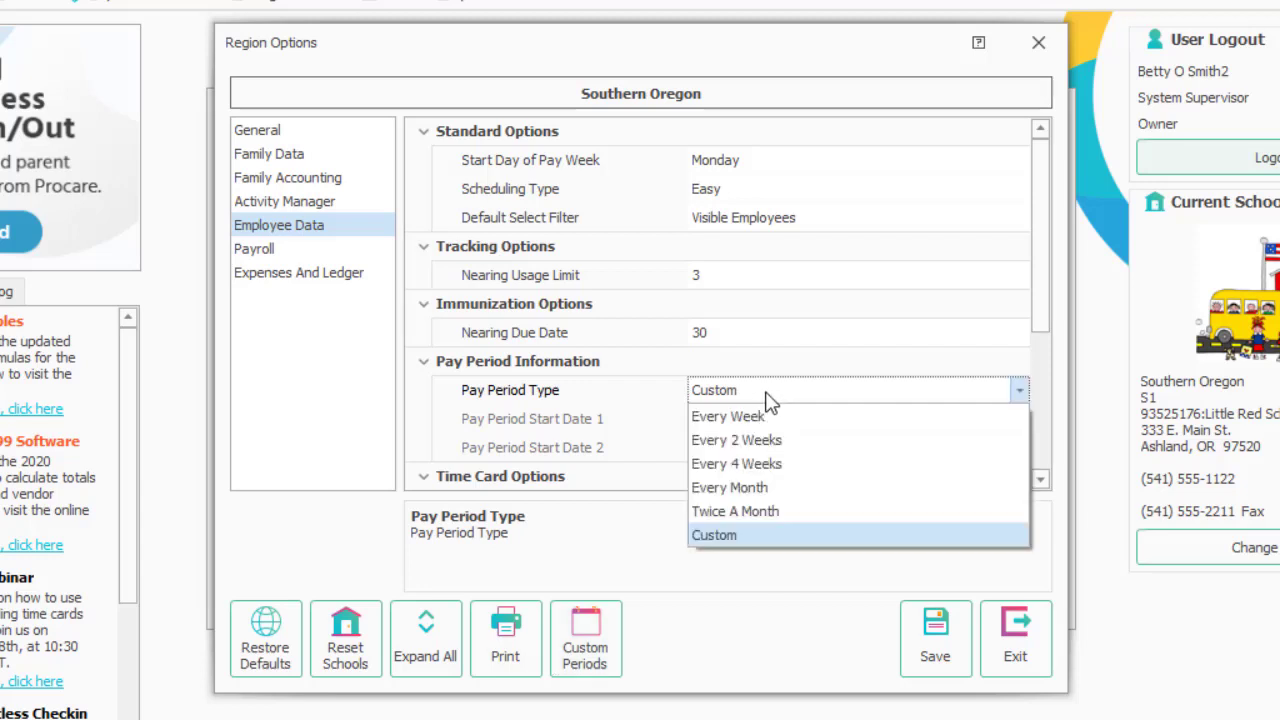
{"action": "left_click", "coordinate": [771, 441]}
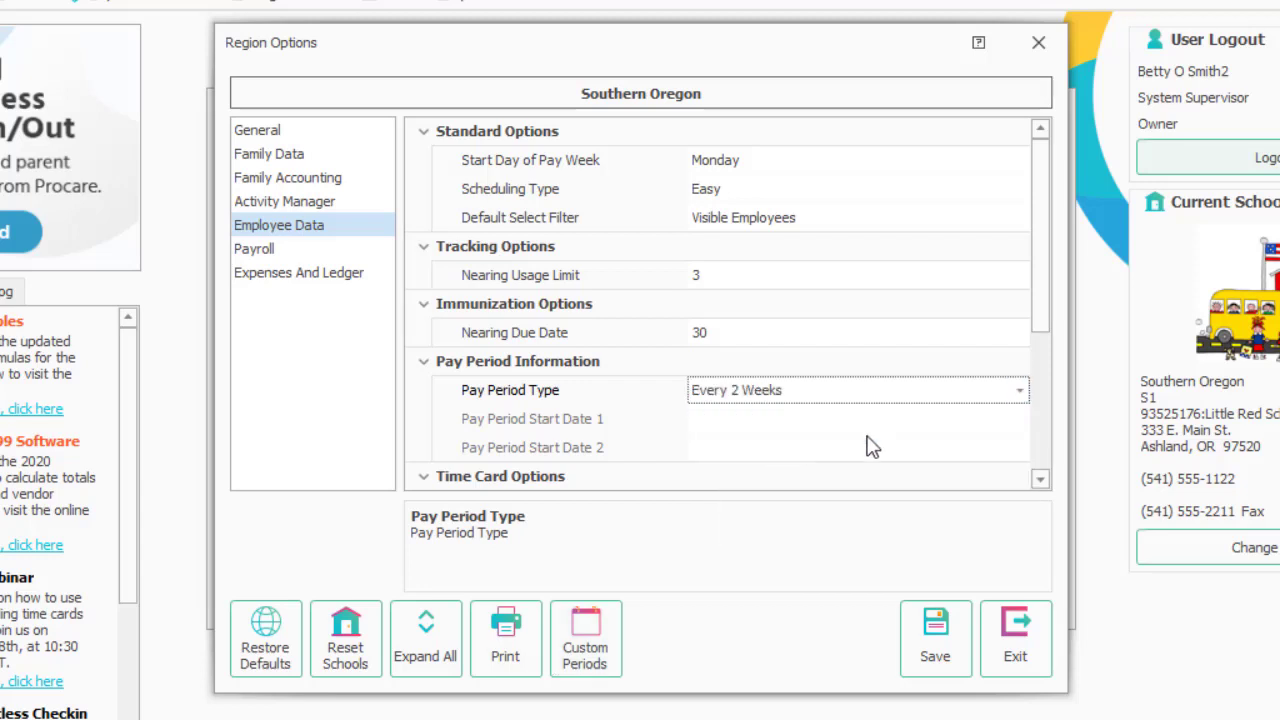
{"action": "left_click", "coordinate": [1019, 419]}
{"action": "left_click", "coordinate": [1019, 419]}
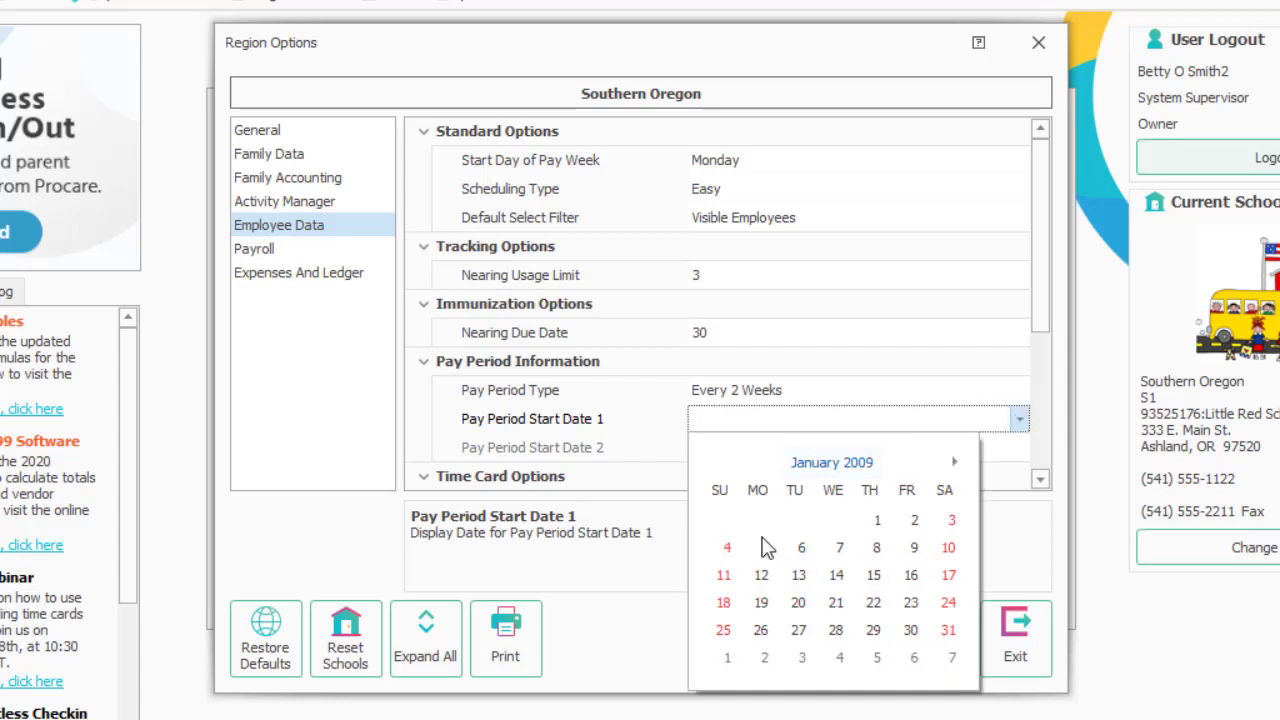
{"action": "left_click", "coordinate": [724, 603]}
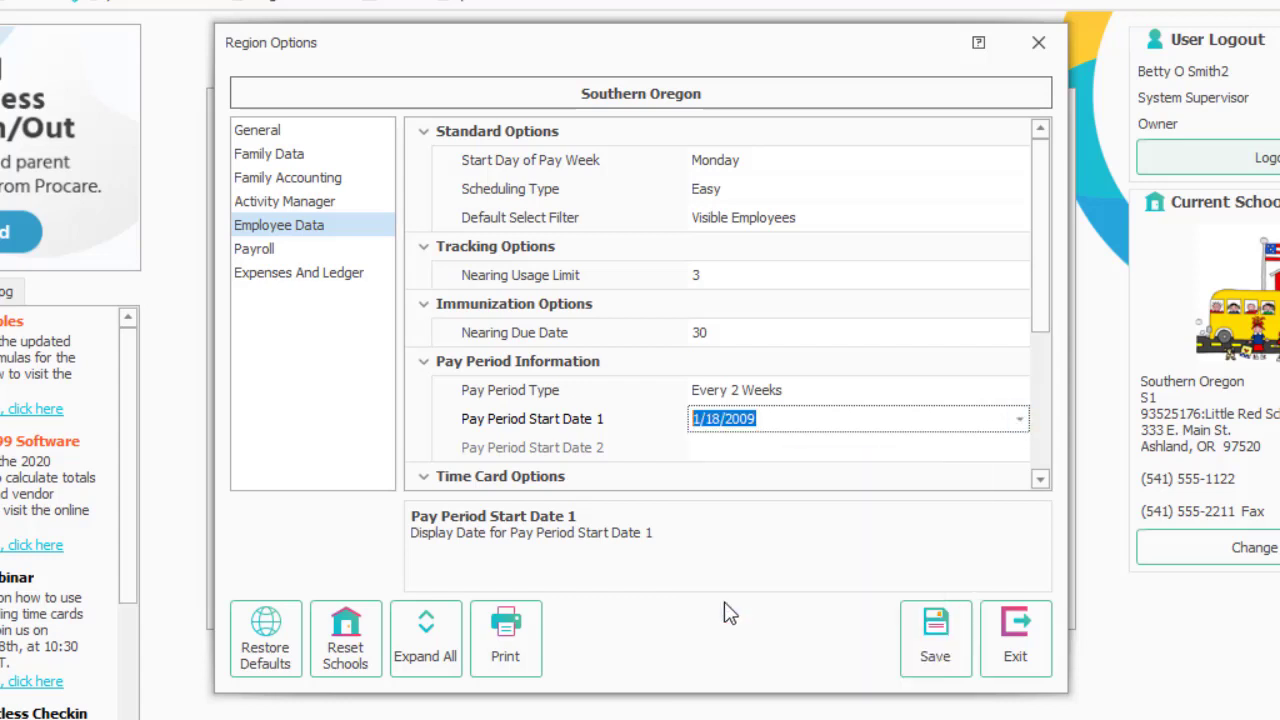
{"action": "left_click", "coordinate": [932, 632]}
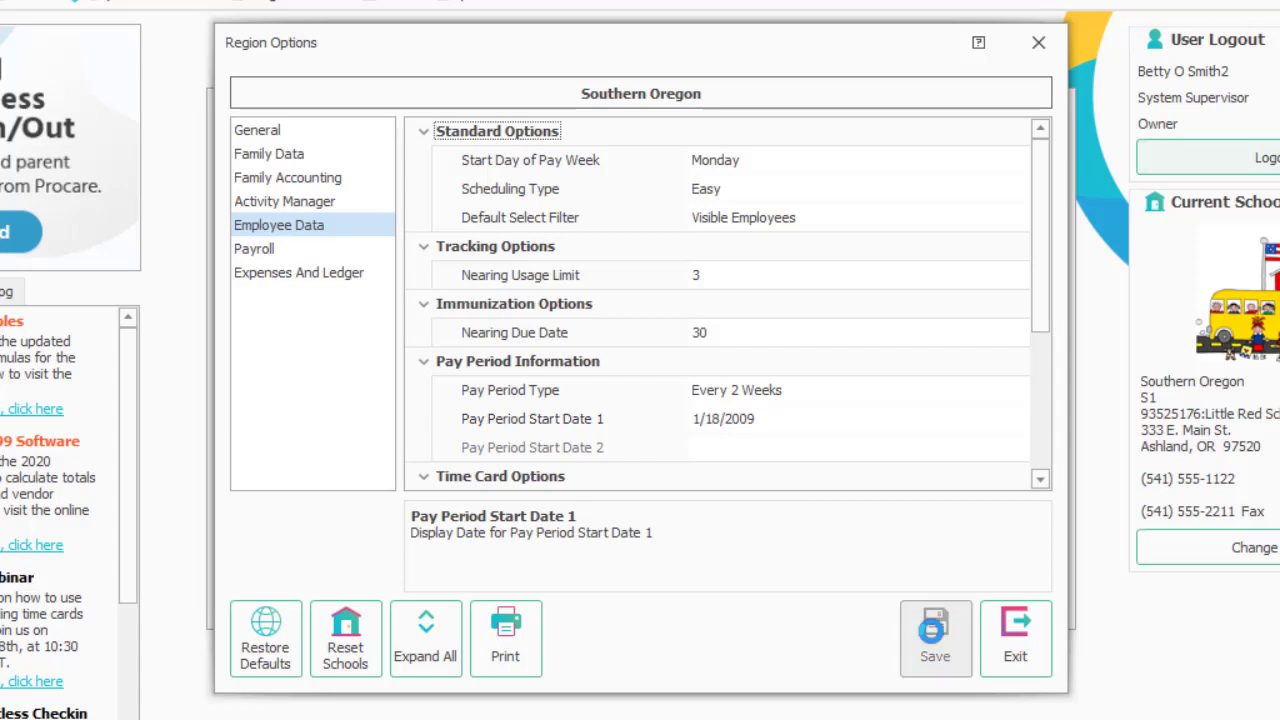
{"action": "scroll", "coordinate": [937, 343], "scroll_direction": "down", "scroll_amount": 3}
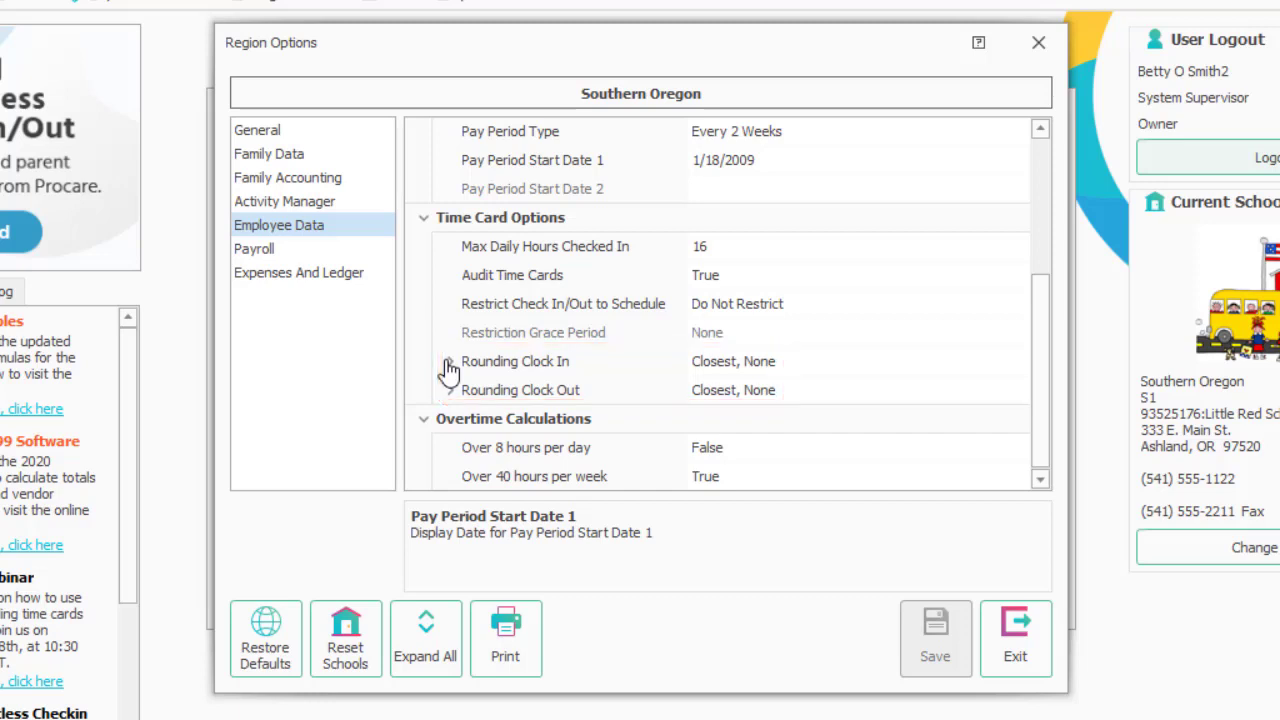
- Set both clock-in and clock-out rounding to a 15-minute interval and save
{"action": "left_click", "coordinate": [449, 364]}
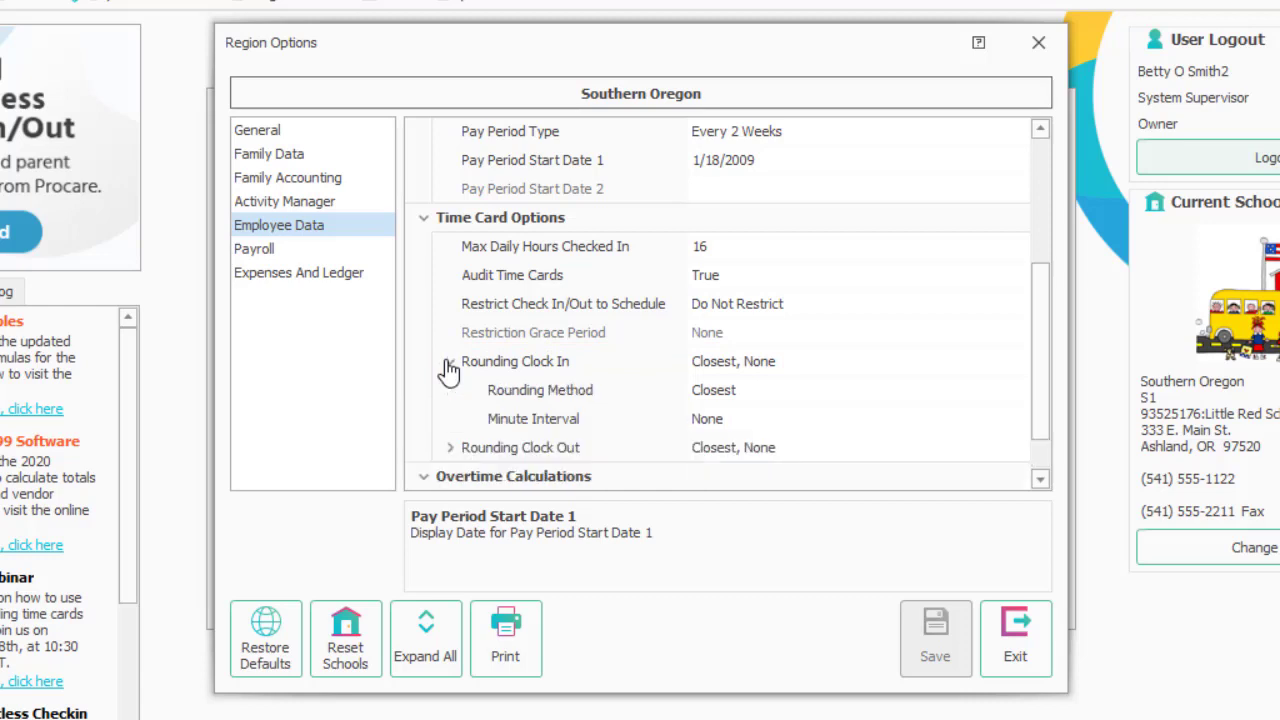
{"action": "left_click", "coordinate": [746, 421]}
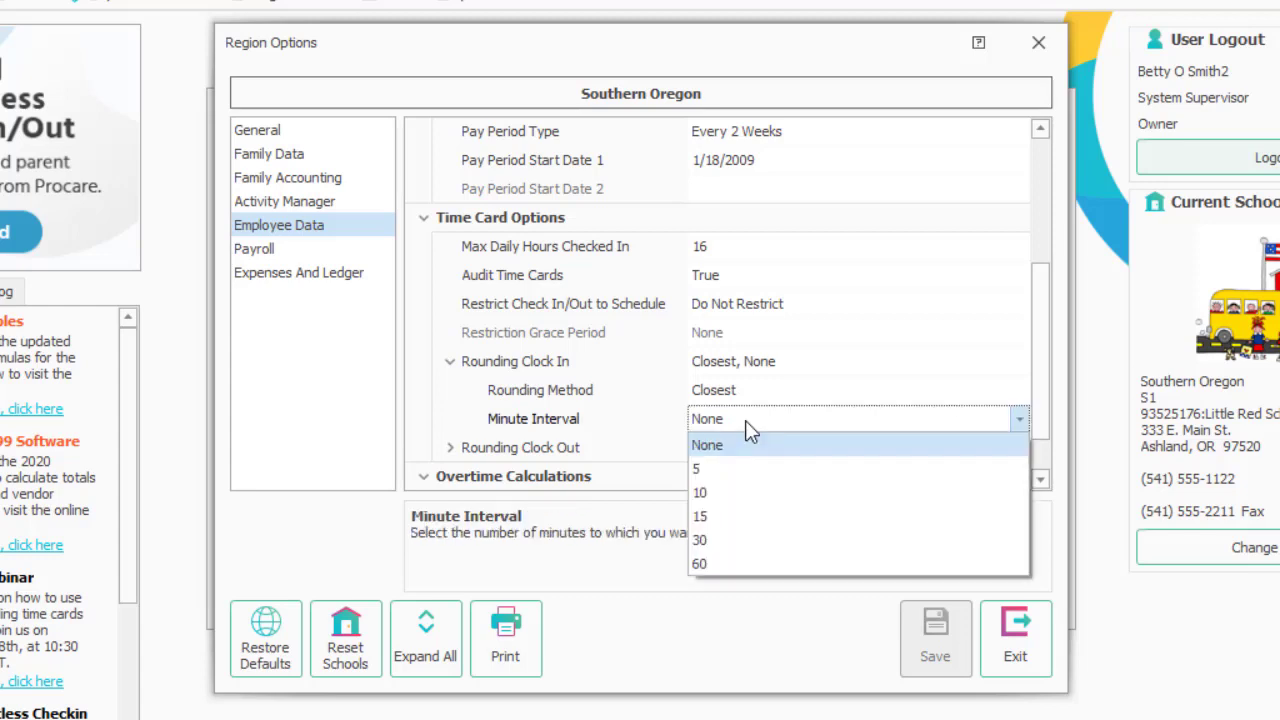
{"action": "left_click", "coordinate": [734, 517]}
{"action": "left_click", "coordinate": [450, 448]}
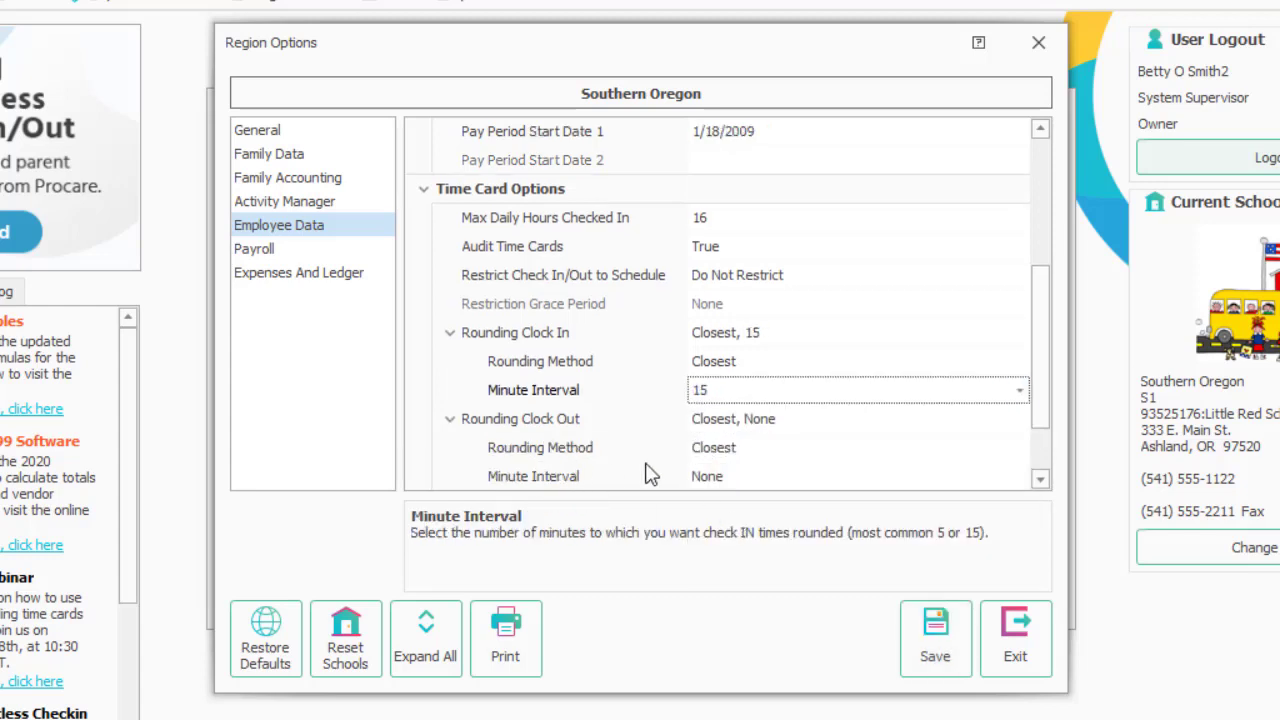
{"action": "left_click", "coordinate": [744, 481]}
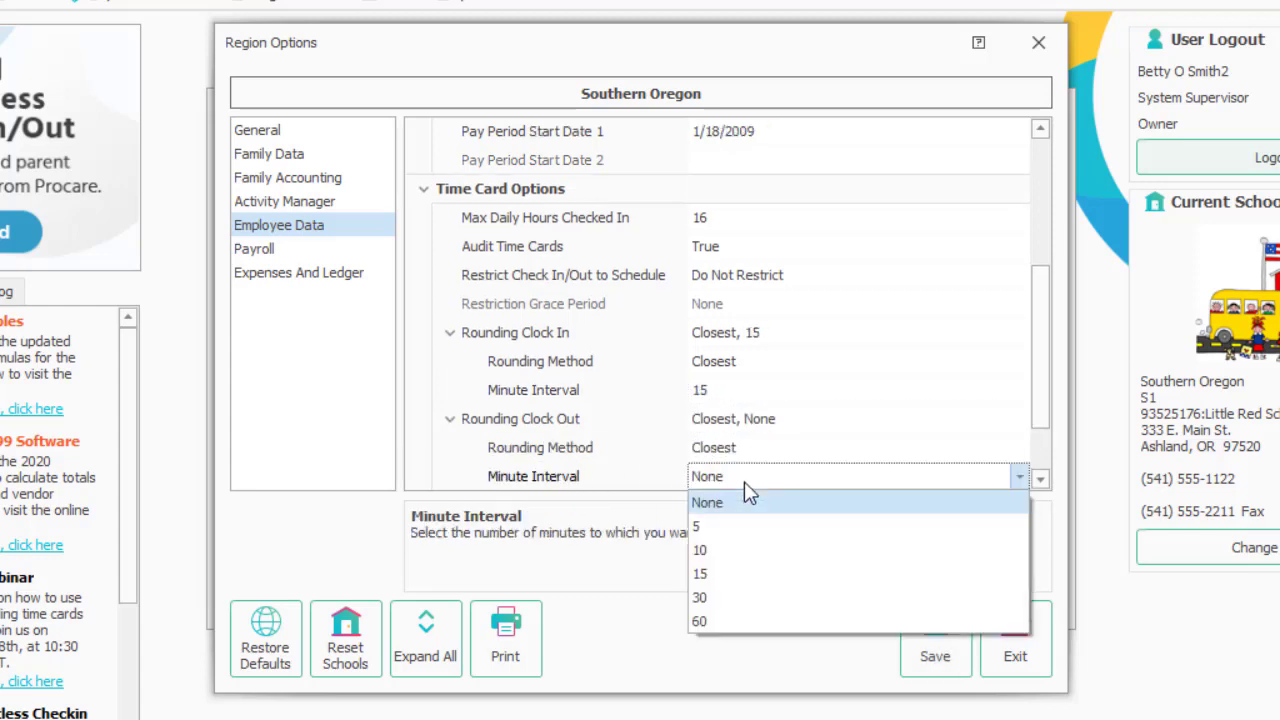
{"action": "left_click", "coordinate": [716, 573]}
{"action": "left_click", "coordinate": [947, 650]}
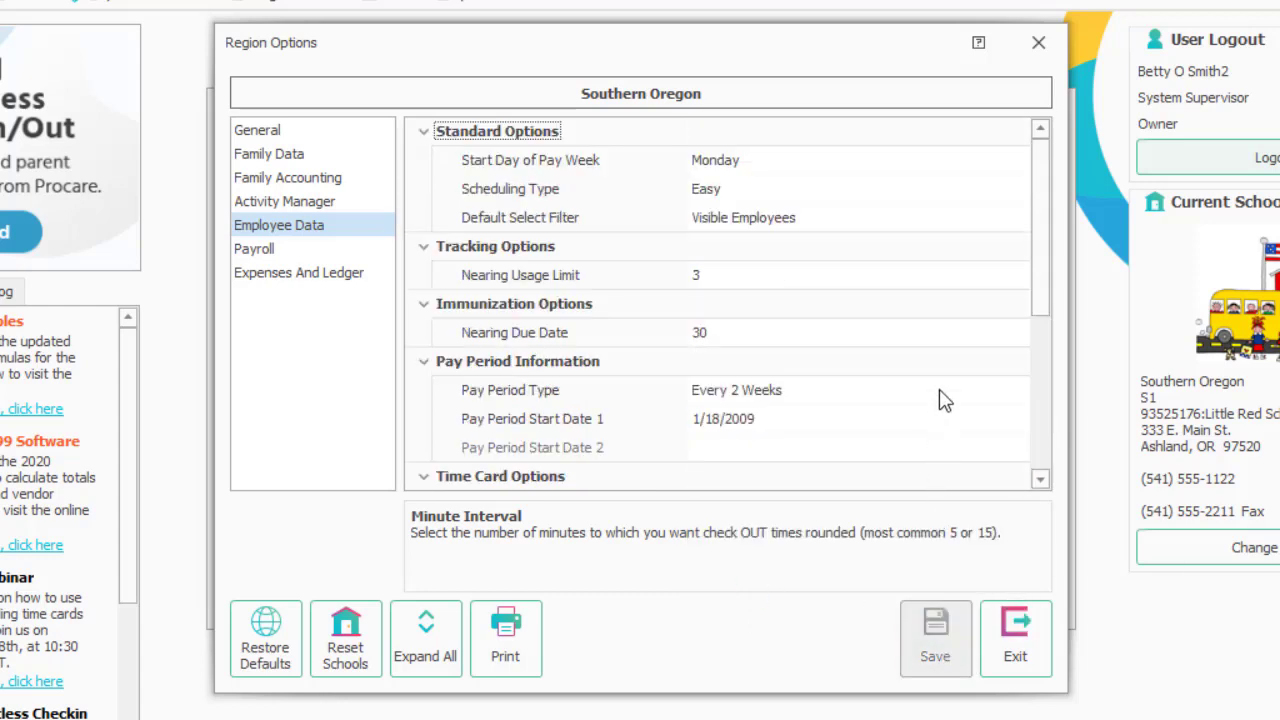
{"action": "scroll", "coordinate": [936, 370], "scroll_direction": "down", "scroll_amount": 5}
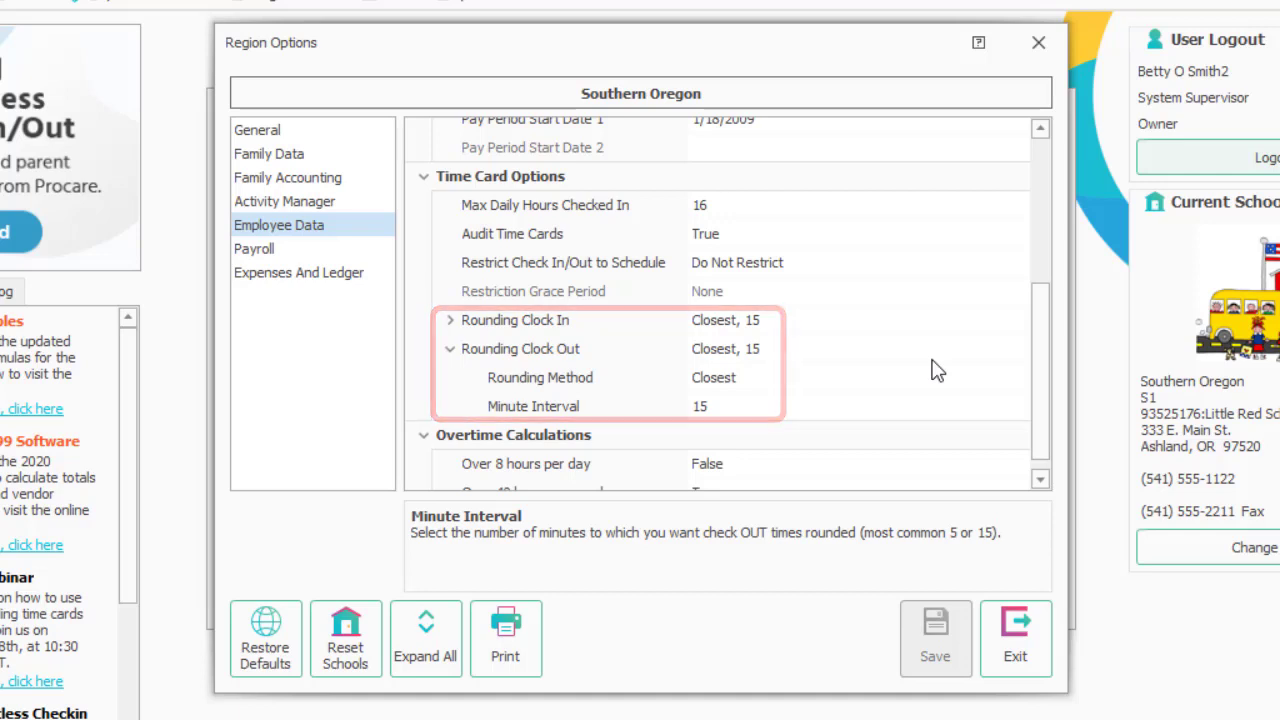
- Leave overtime over 8 hours per day as False and exit Region Options
{"action": "scroll", "coordinate": [937, 370], "scroll_direction": "down", "scroll_amount": 1}
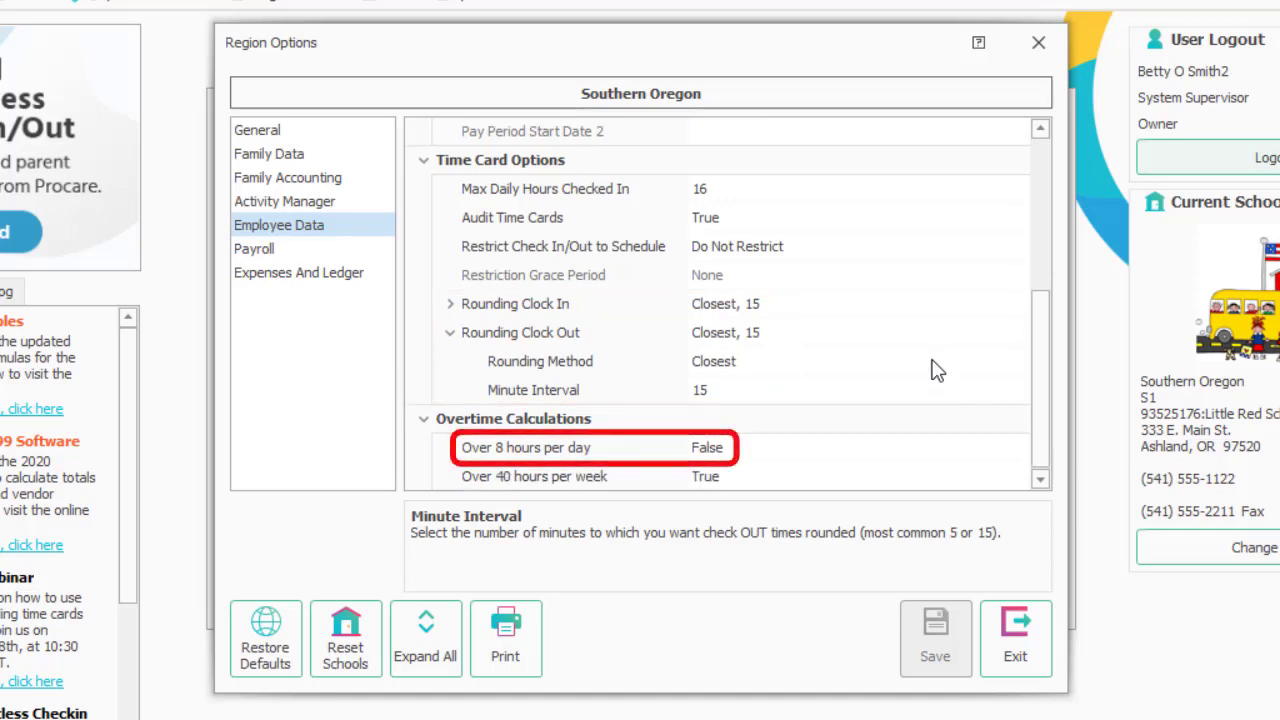
{"action": "left_click", "coordinate": [876, 450]}
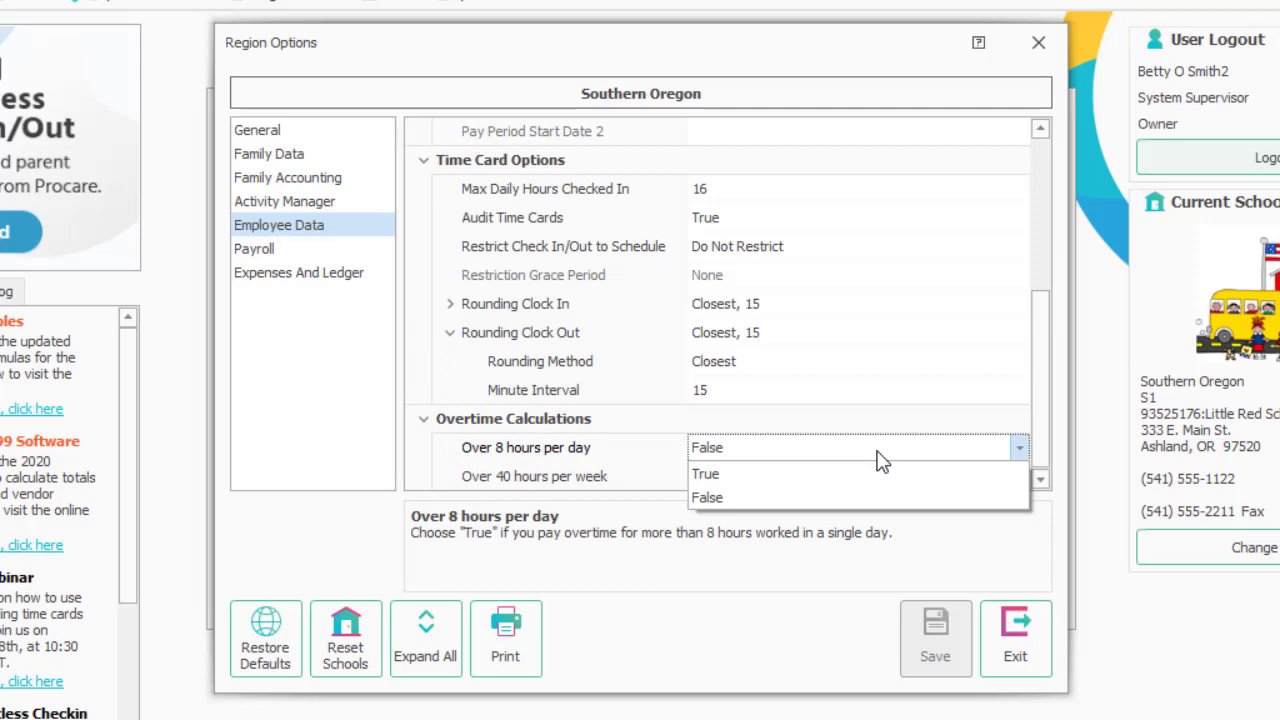
{"action": "left_click", "coordinate": [805, 445]}
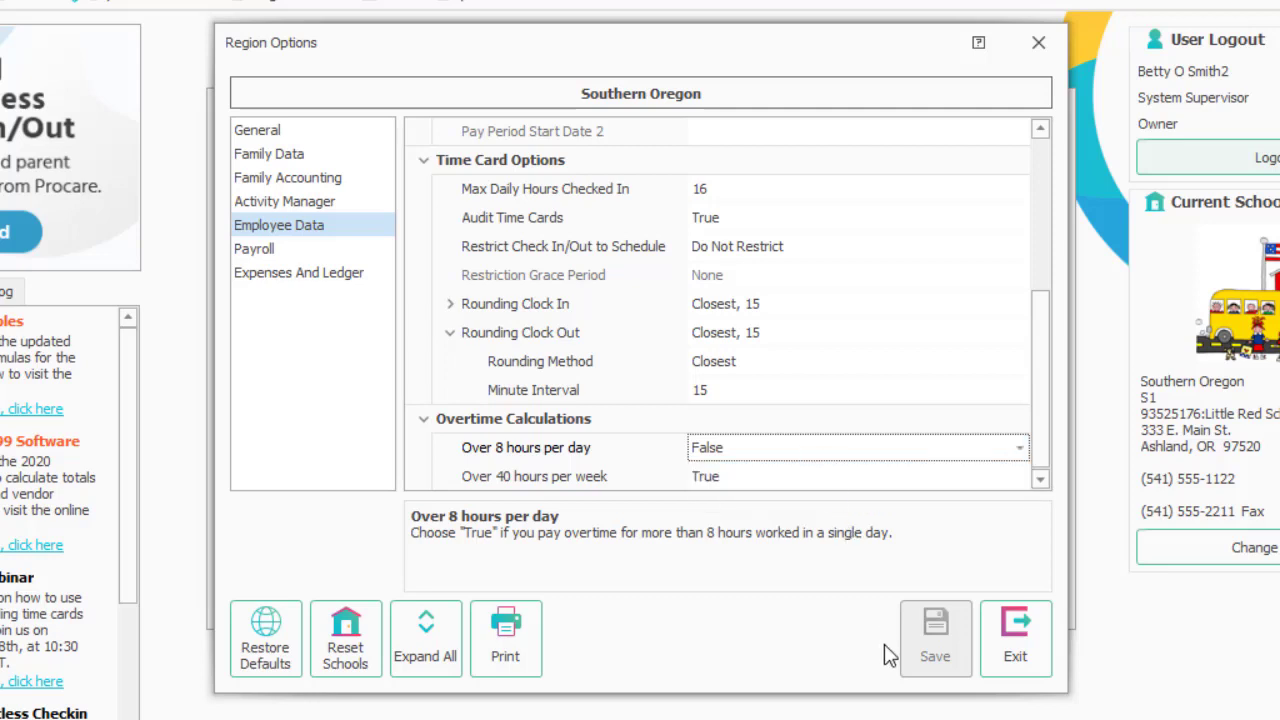
{"action": "left_click", "coordinate": [1020, 650]}
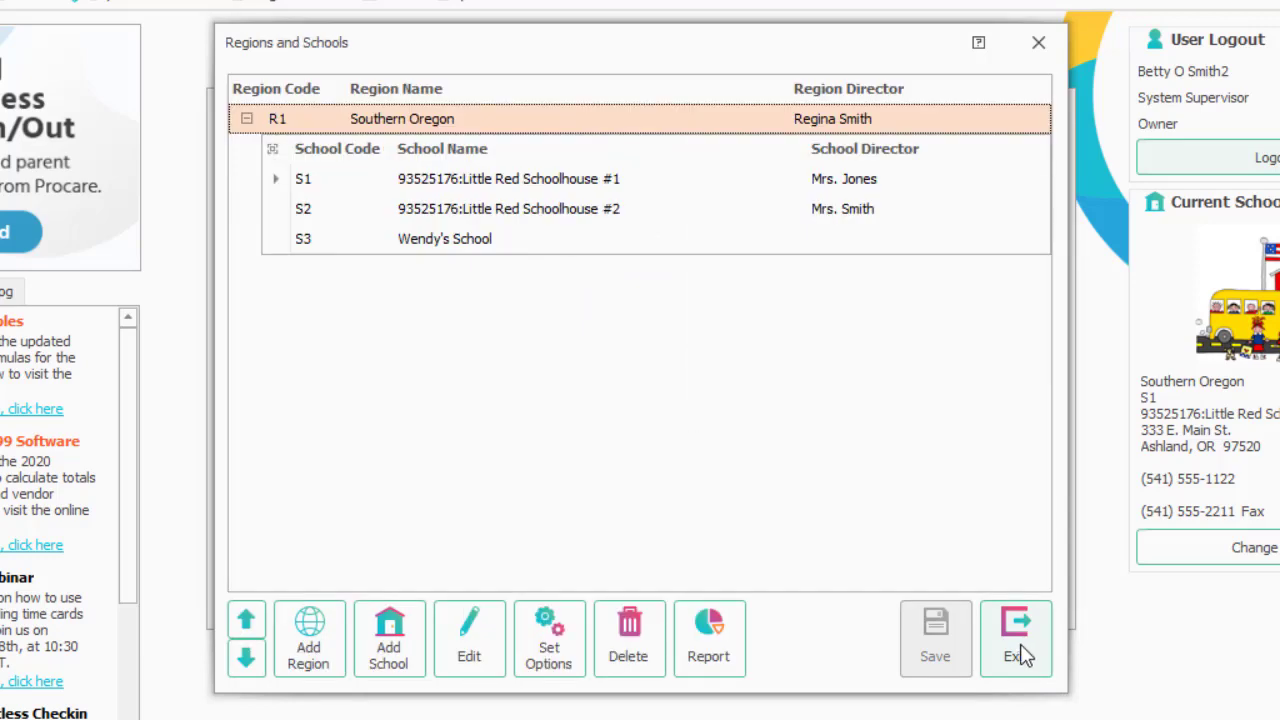
- Exit Regions and Schools and expand Accounting Management > Employee Data in System Configuration
{"action": "left_click", "coordinate": [1016, 645]}
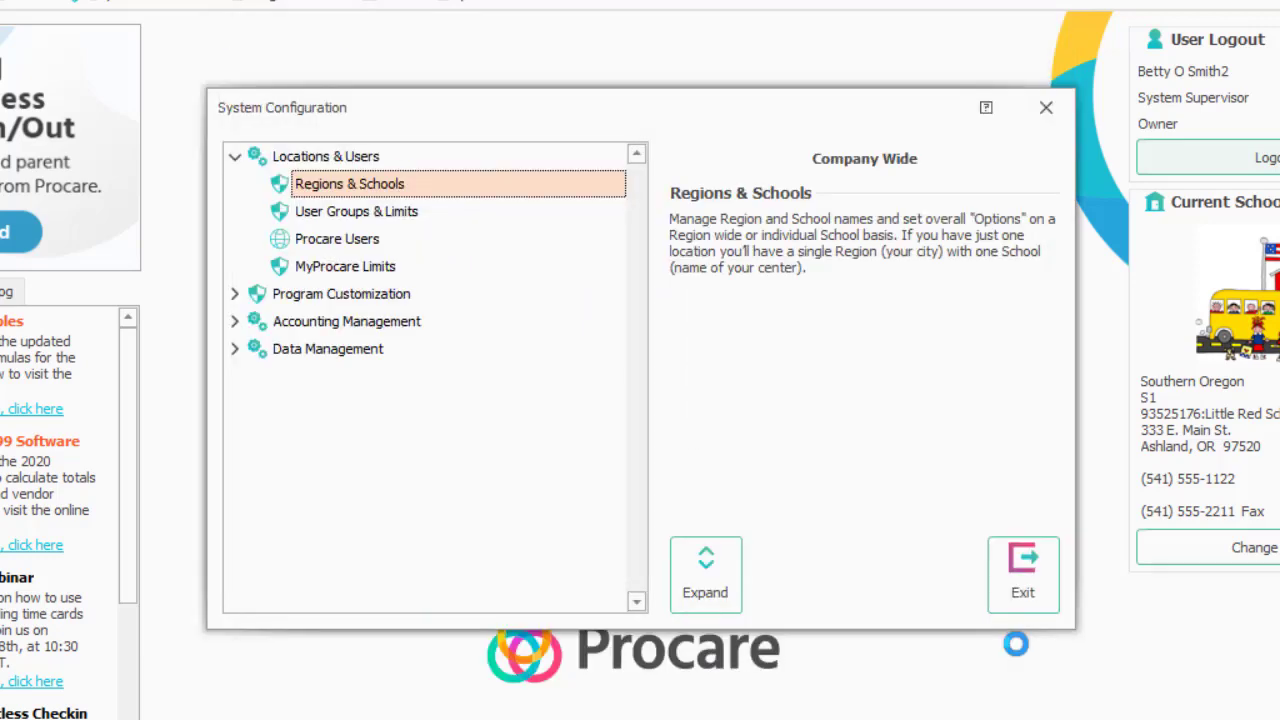
{"action": "left_click", "coordinate": [234, 322]}
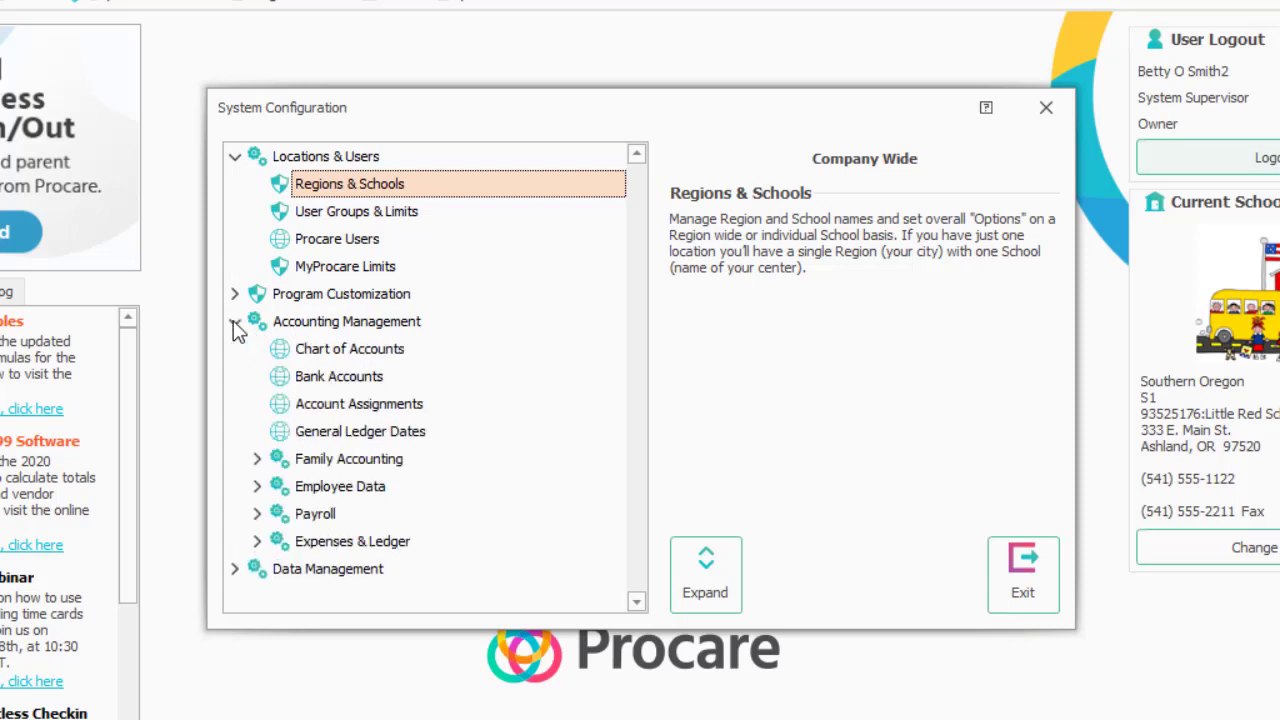
{"action": "left_click", "coordinate": [257, 488]}
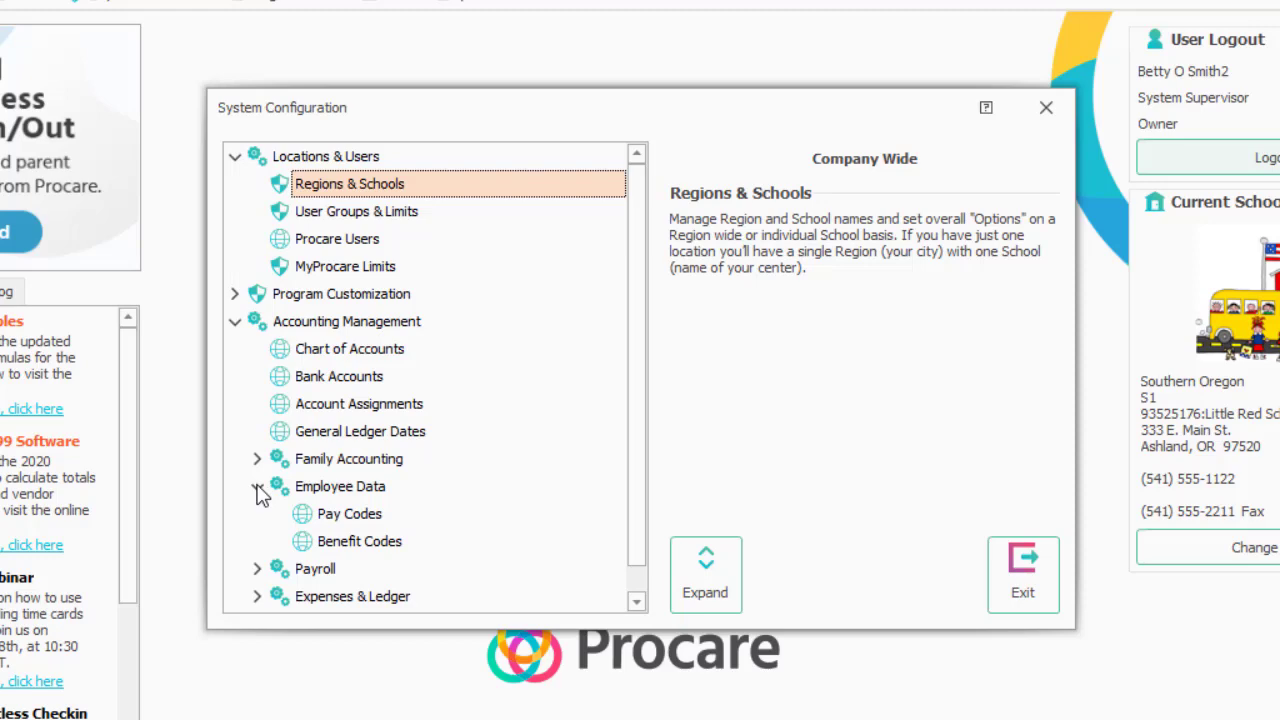
- Open Pay Codes, leave Director's GL account unchanged, and start a blank new pay code row
{"action": "double_click", "coordinate": [343, 516]}
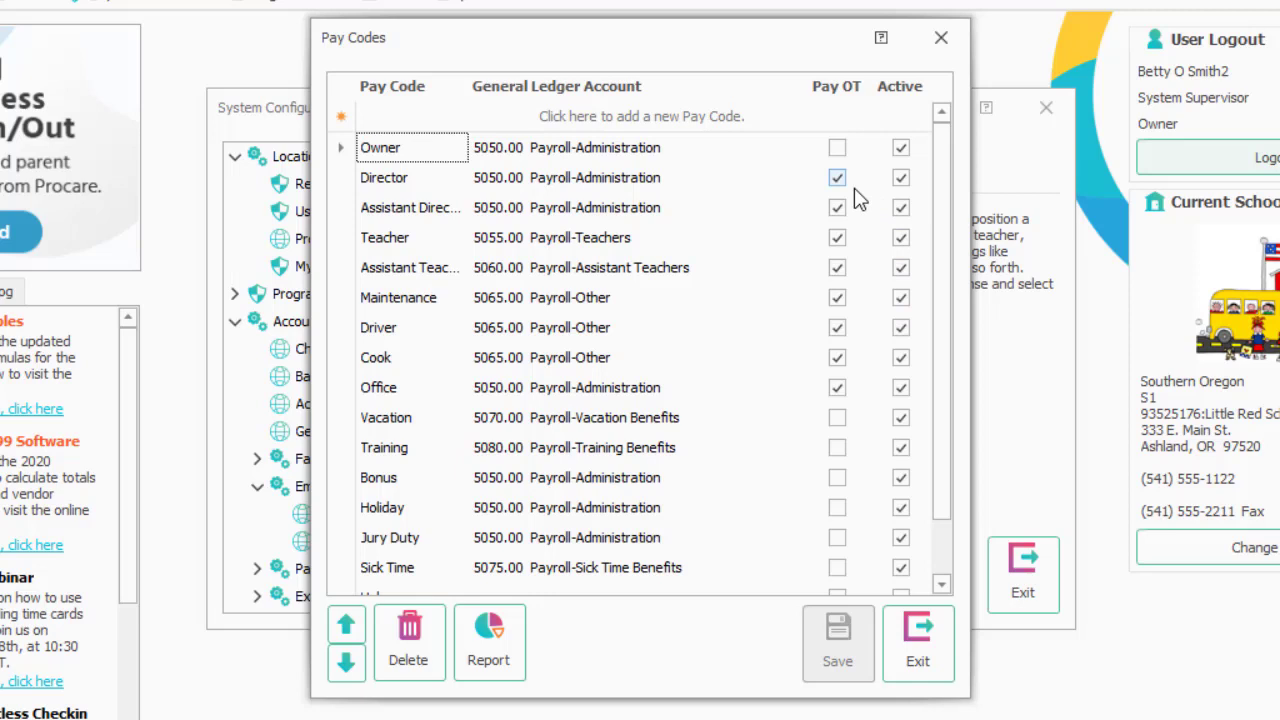
{"action": "left_click", "coordinate": [804, 186]}
{"action": "left_click", "coordinate": [798, 181]}
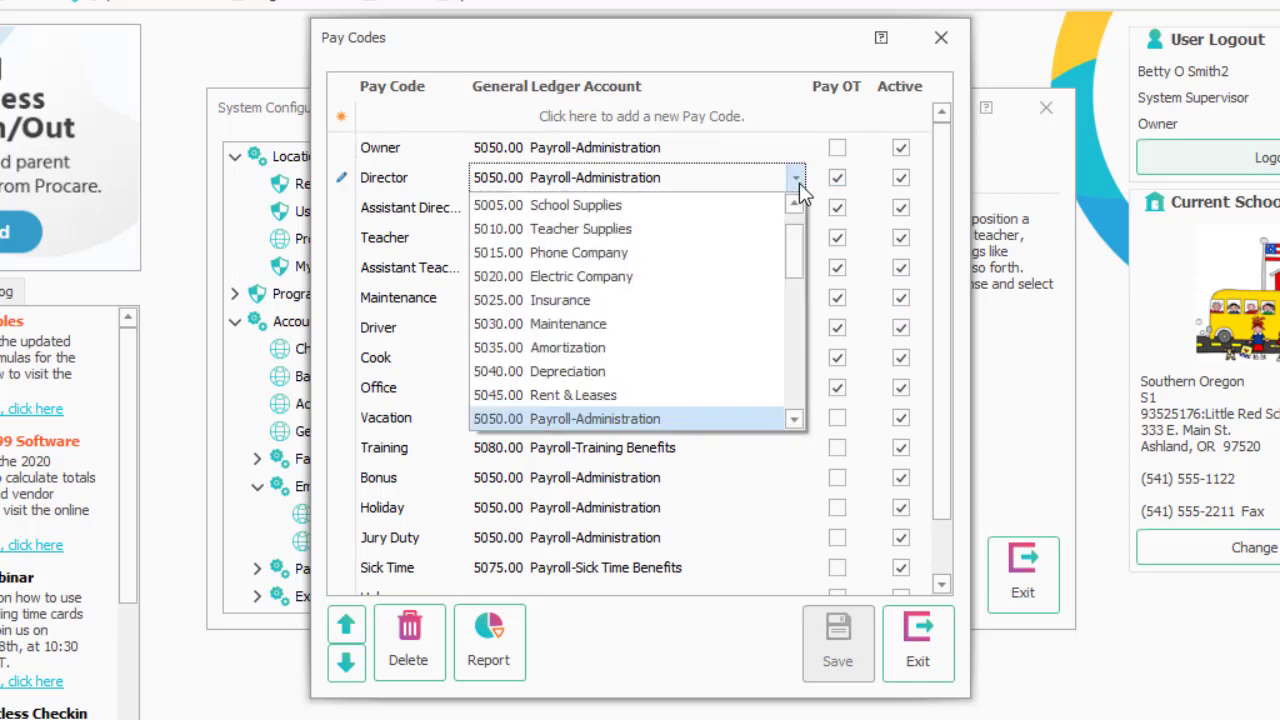
{"action": "left_click", "coordinate": [799, 184]}
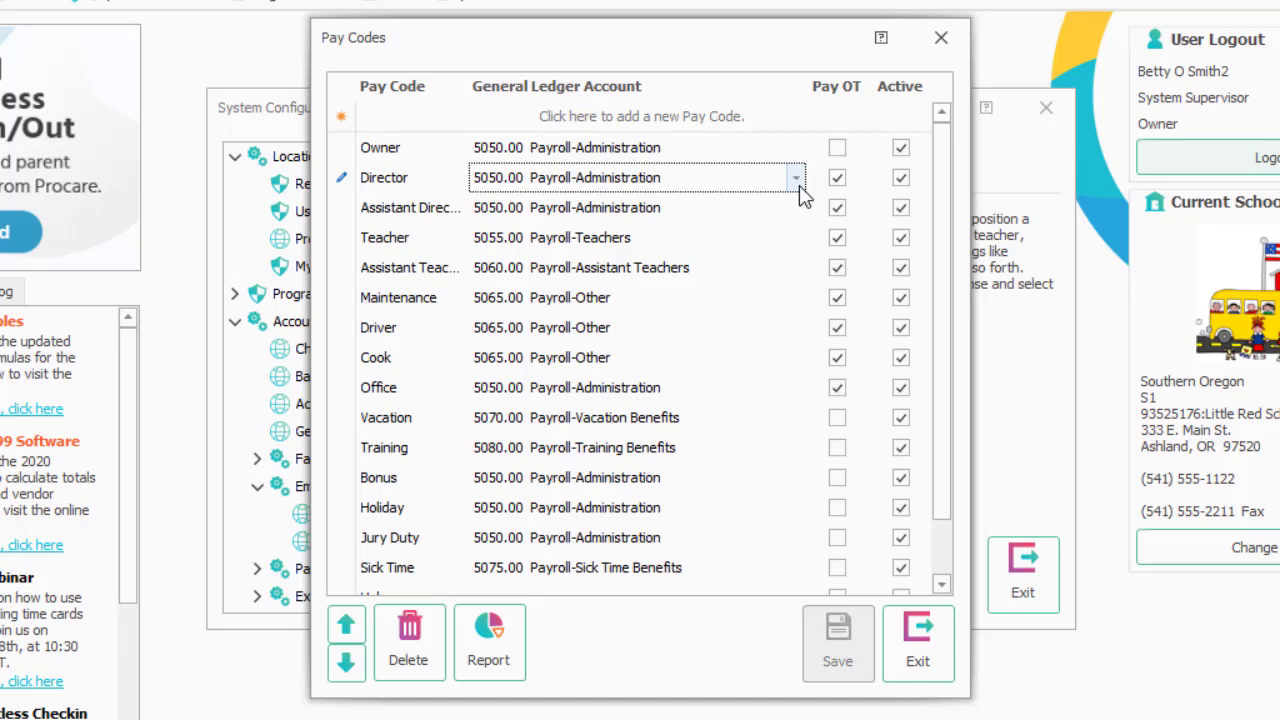
{"action": "left_click", "coordinate": [705, 119]}
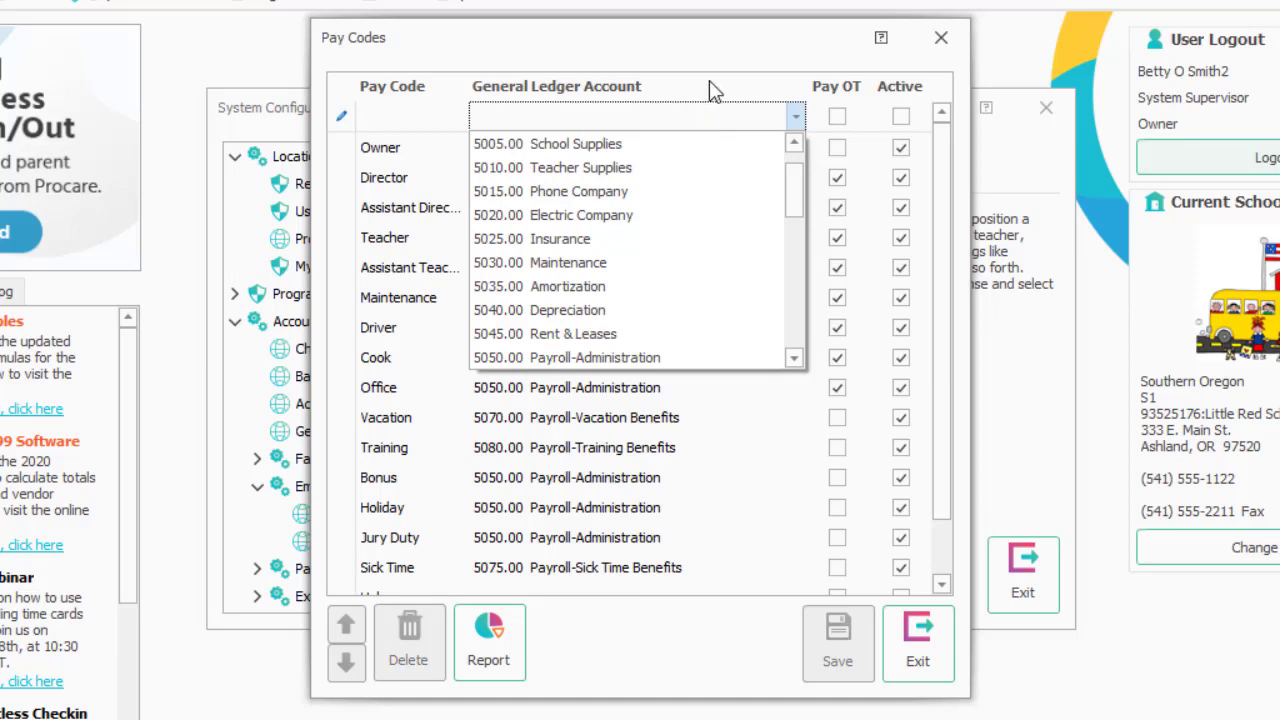
{"action": "left_click", "coordinate": [714, 118]}
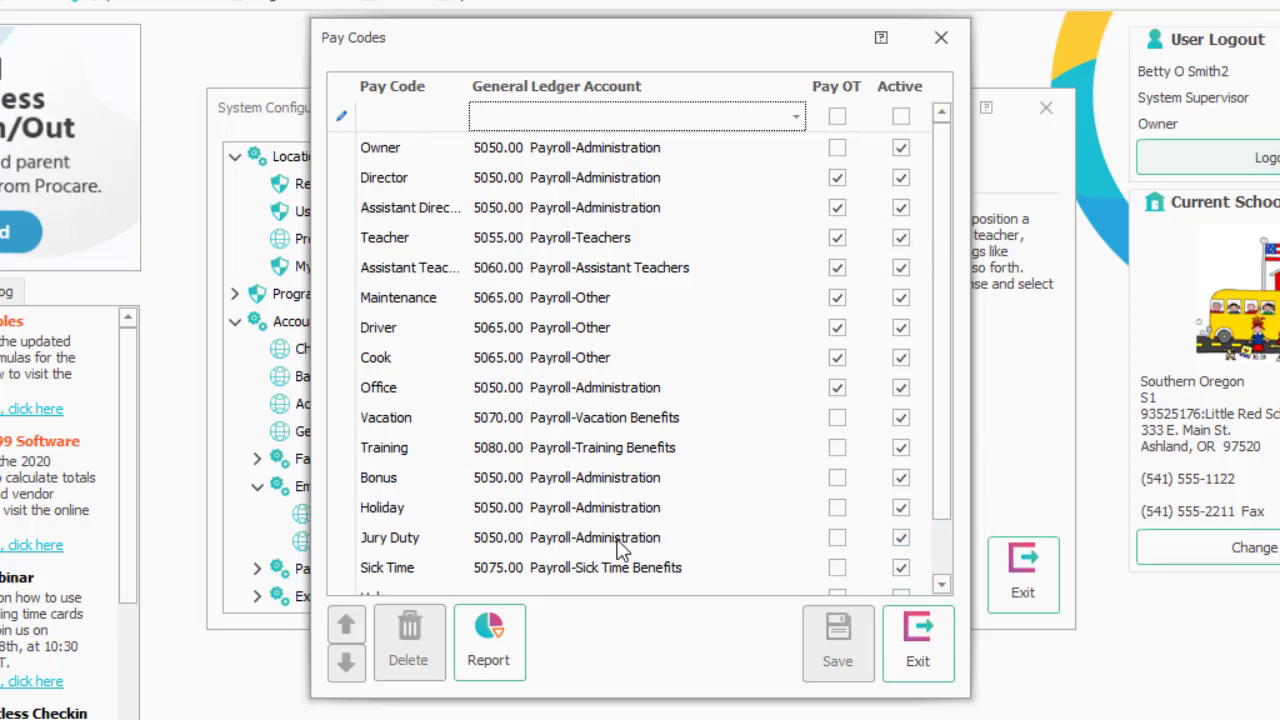
- Close the Pay Codes list and open Benefit Codes from the System Configuration tree
{"action": "left_click", "coordinate": [918, 652]}
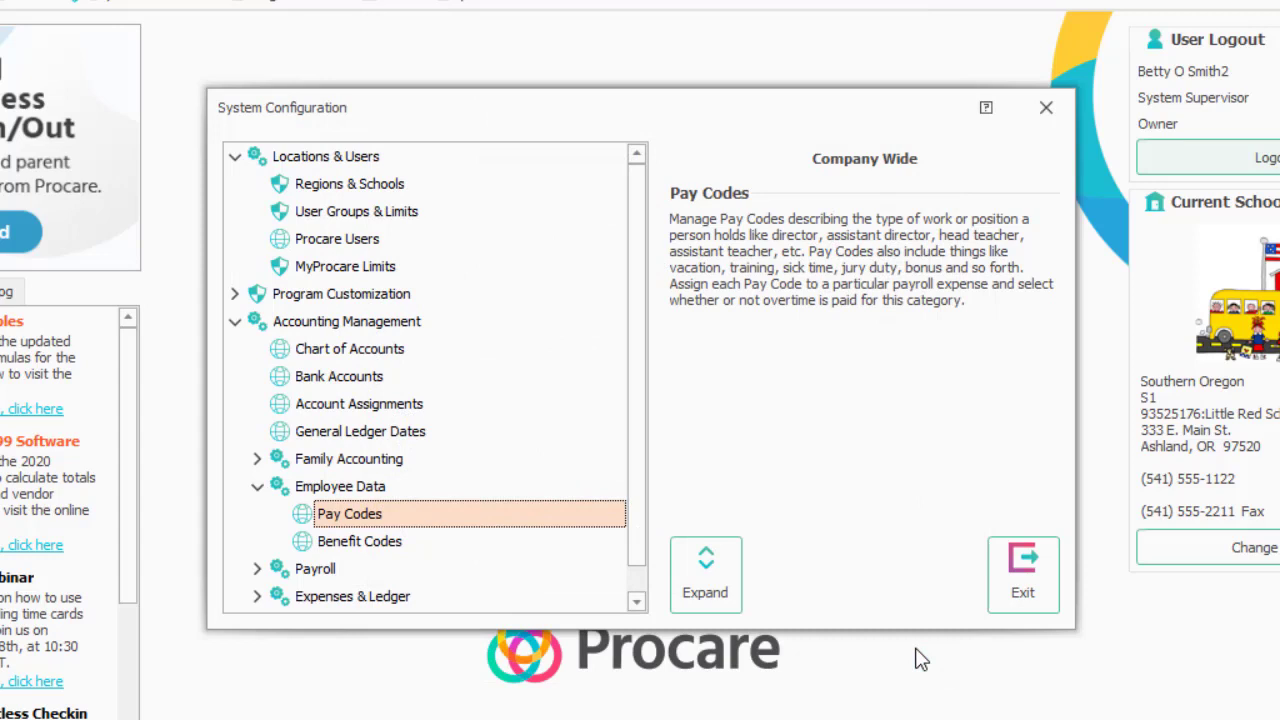
{"action": "double_click", "coordinate": [351, 543]}
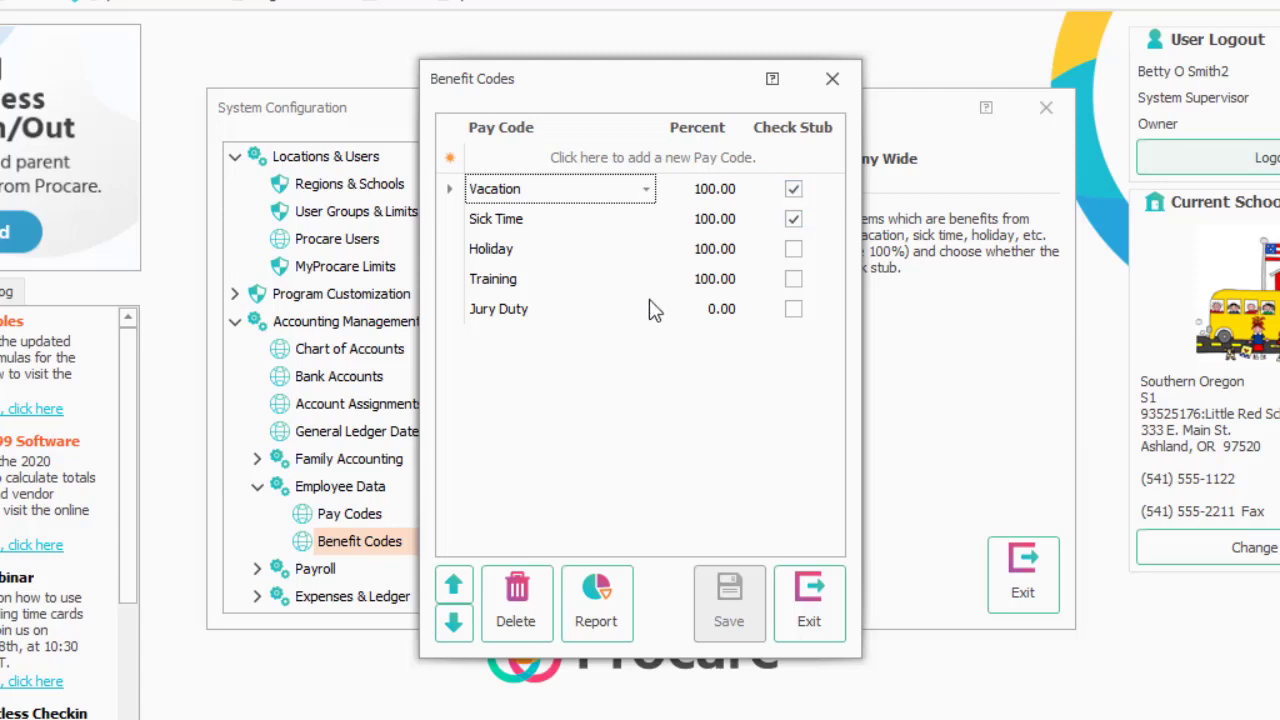
- Change Training to 0% and Jury Duty to 50%, save, and exit Benefit Codes
{"action": "left_click", "coordinate": [697, 283]}
{"action": "left_click", "coordinate": [697, 283]}
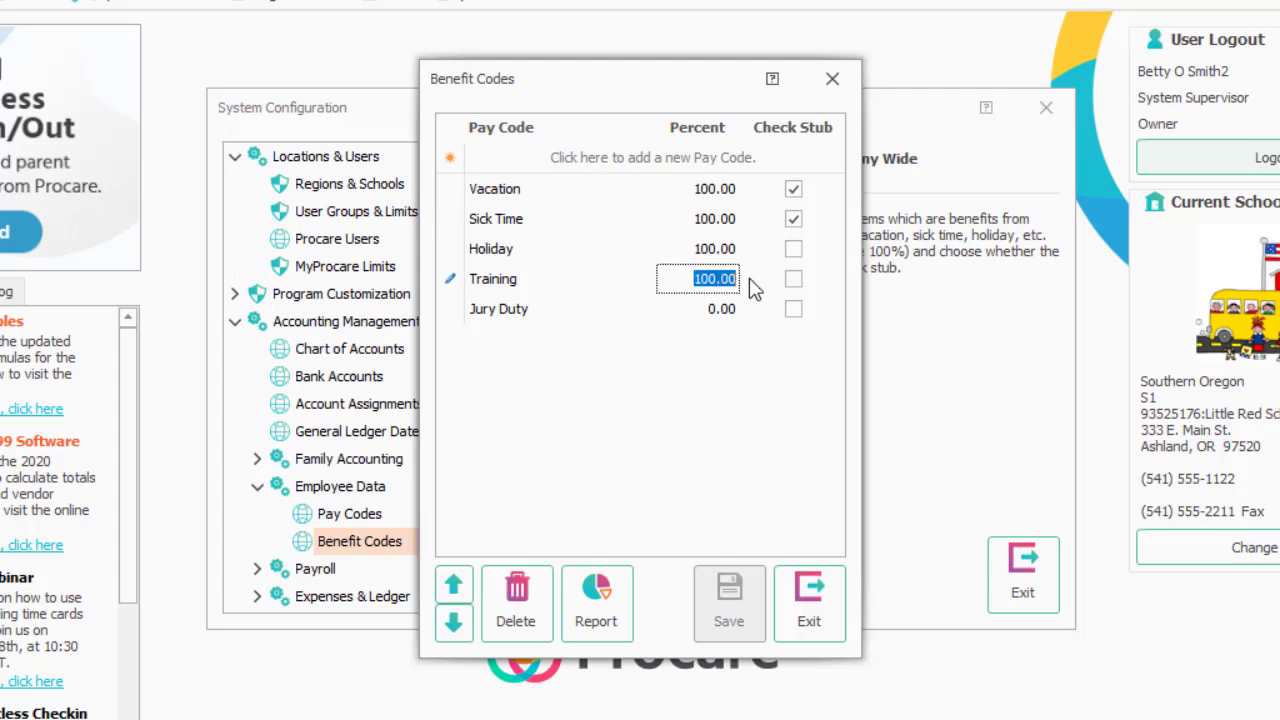
{"action": "type", "text": "0"}
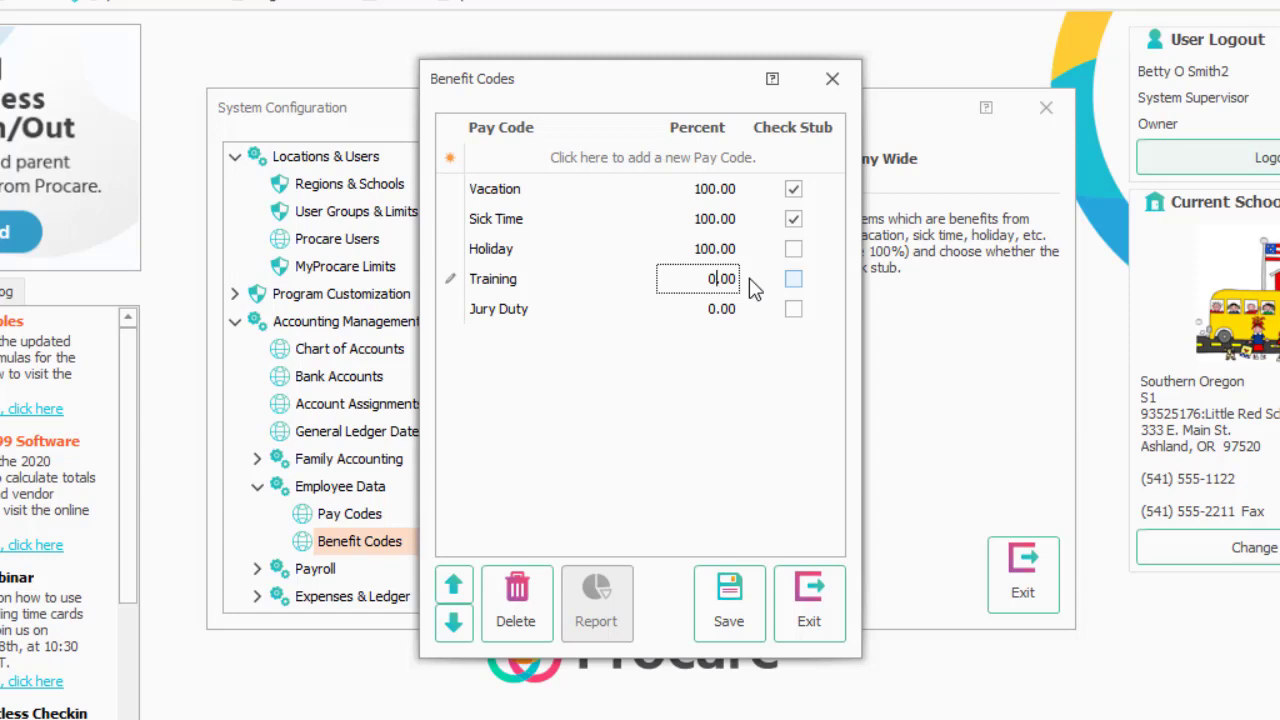
{"action": "left_click", "coordinate": [693, 311]}
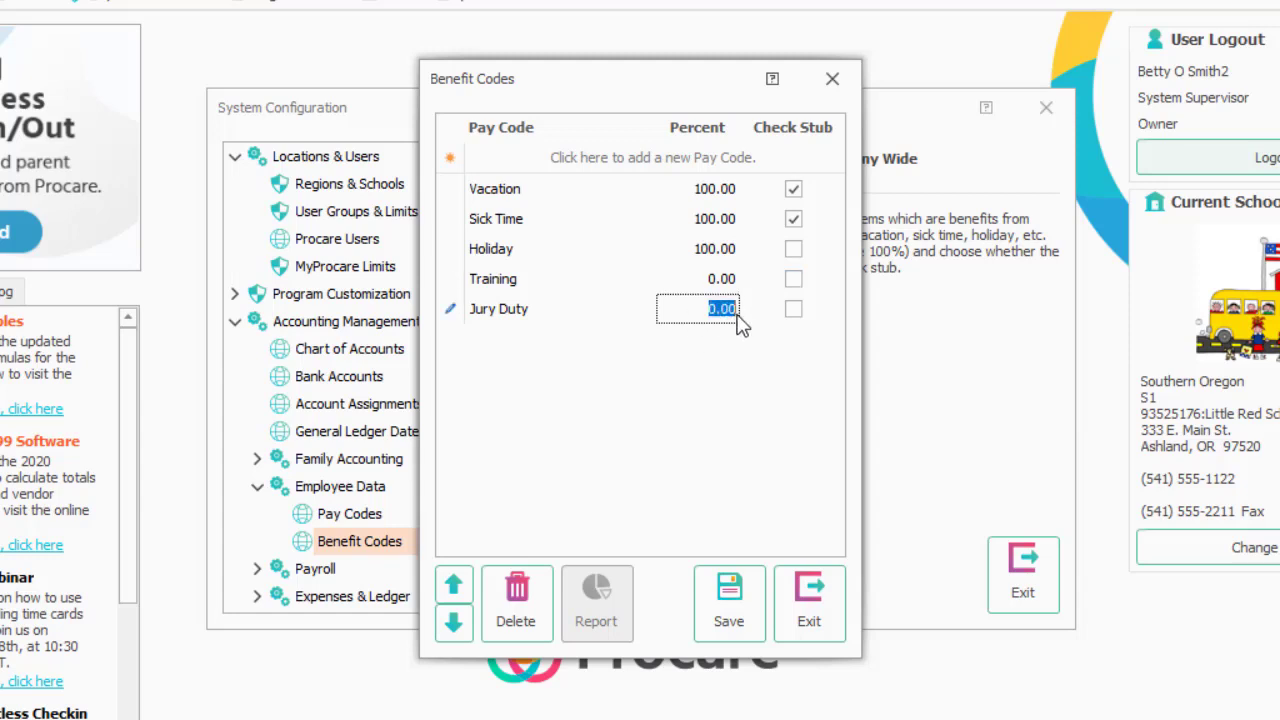
{"action": "type", "text": "50"}
{"action": "left_click", "coordinate": [729, 603]}
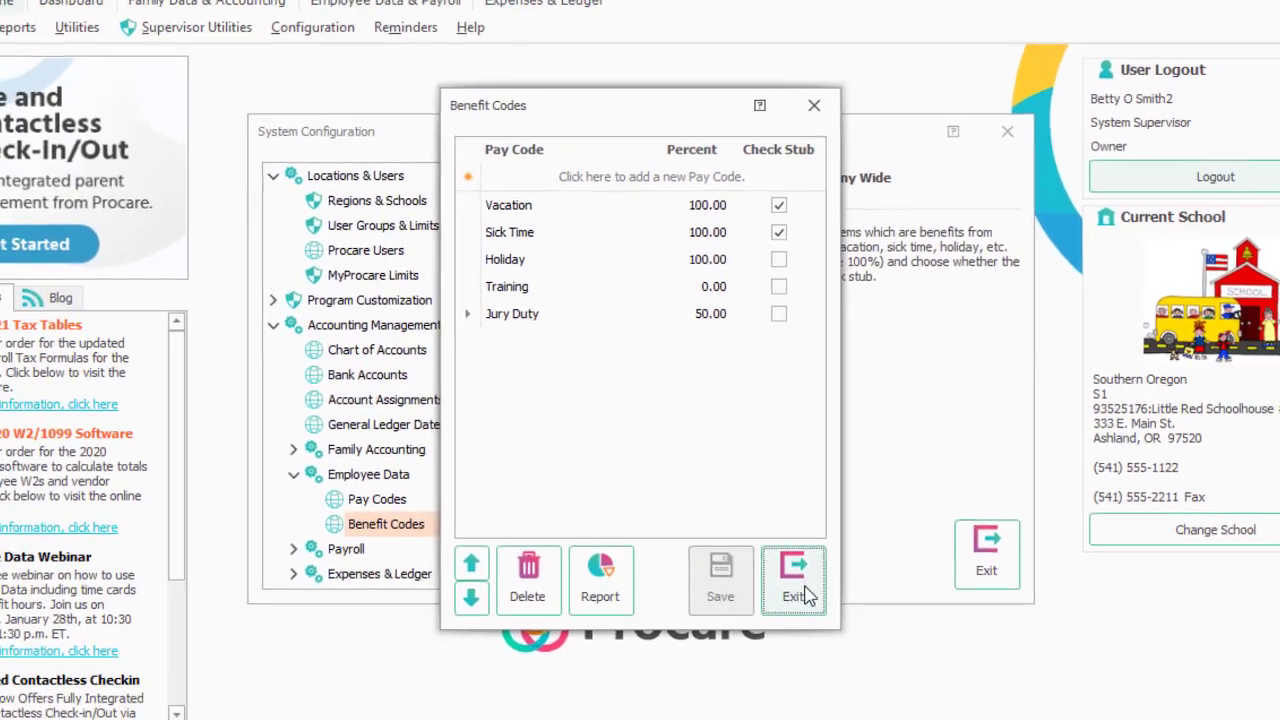
{"action": "left_click", "coordinate": [800, 590]}
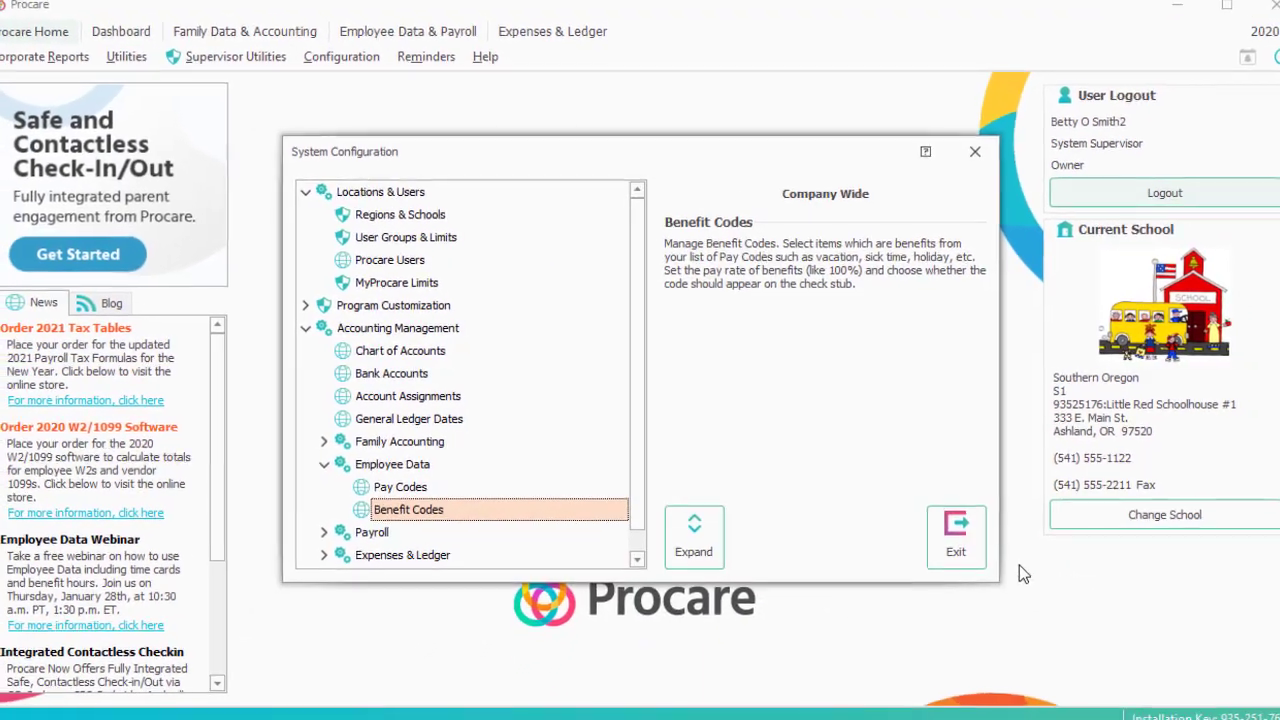